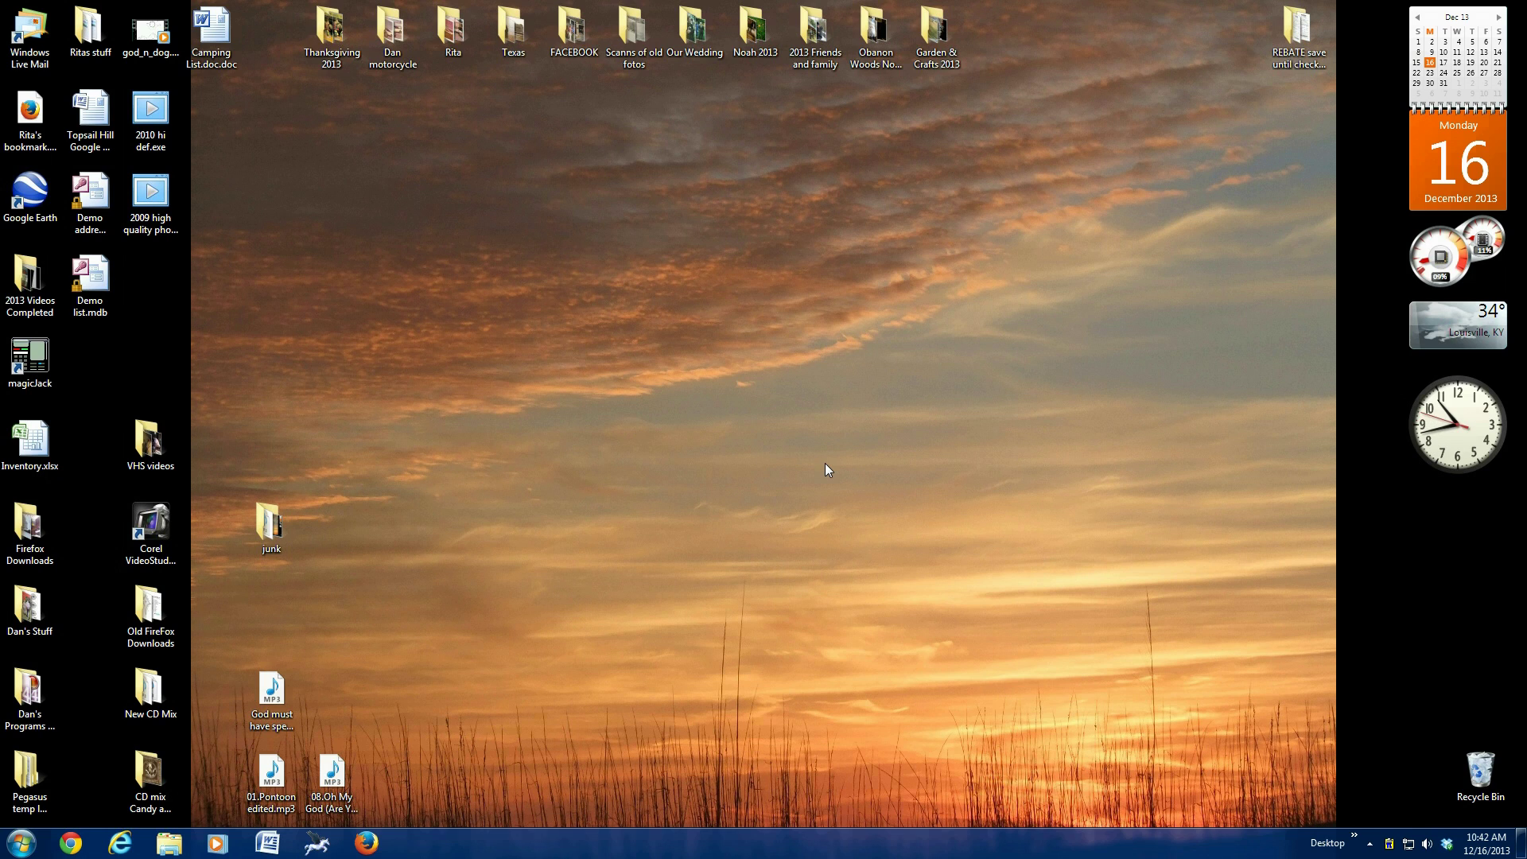
# Start a Labels mail merge in a blank Word document, bringing up Avery US Letter 8160 label options.
pyautogui.click(275, 844)
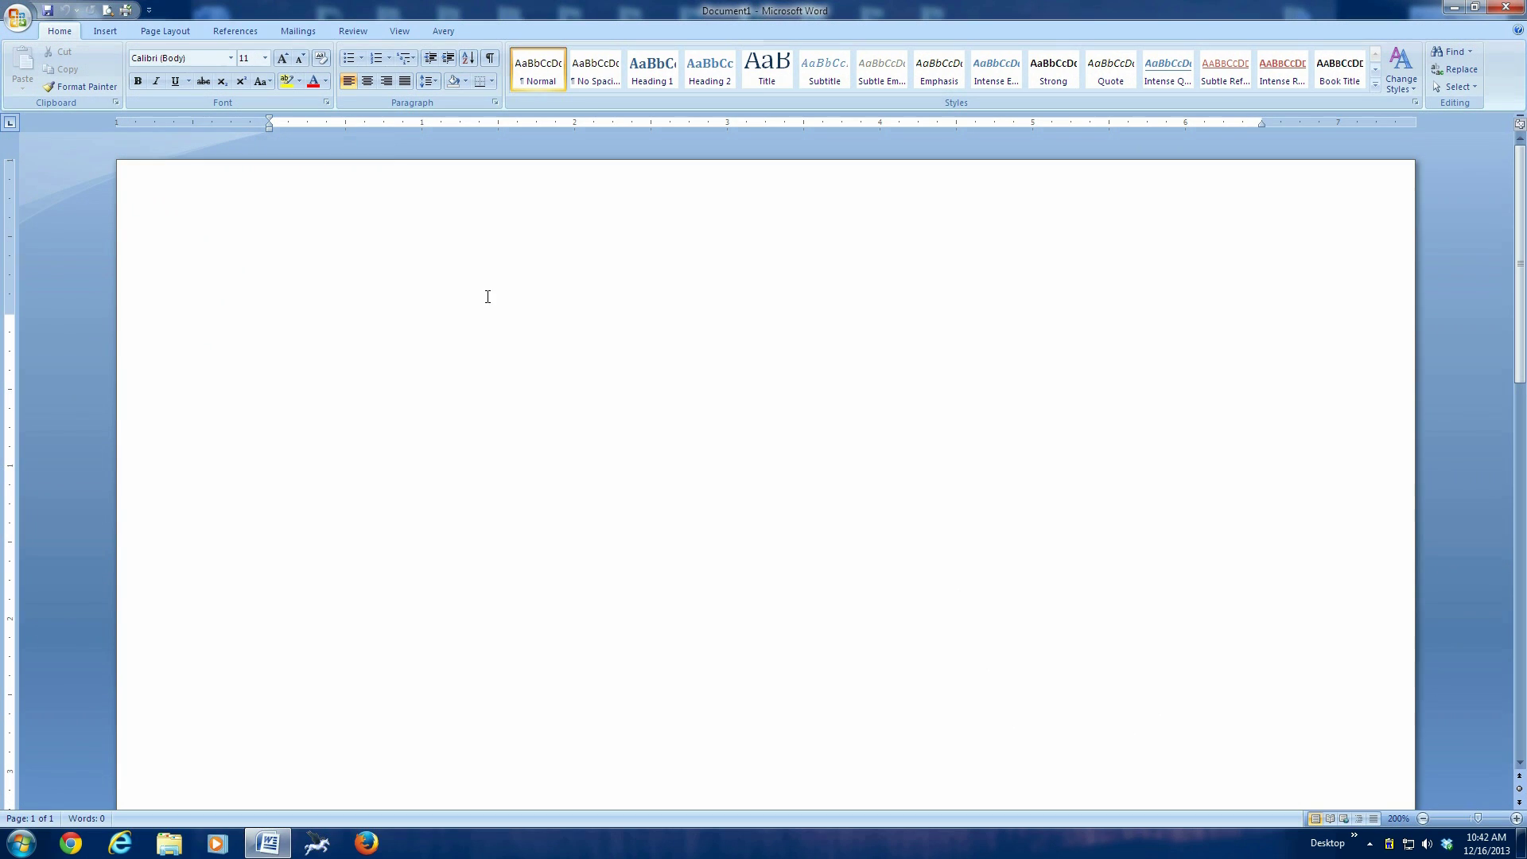
pyautogui.click(300, 32)
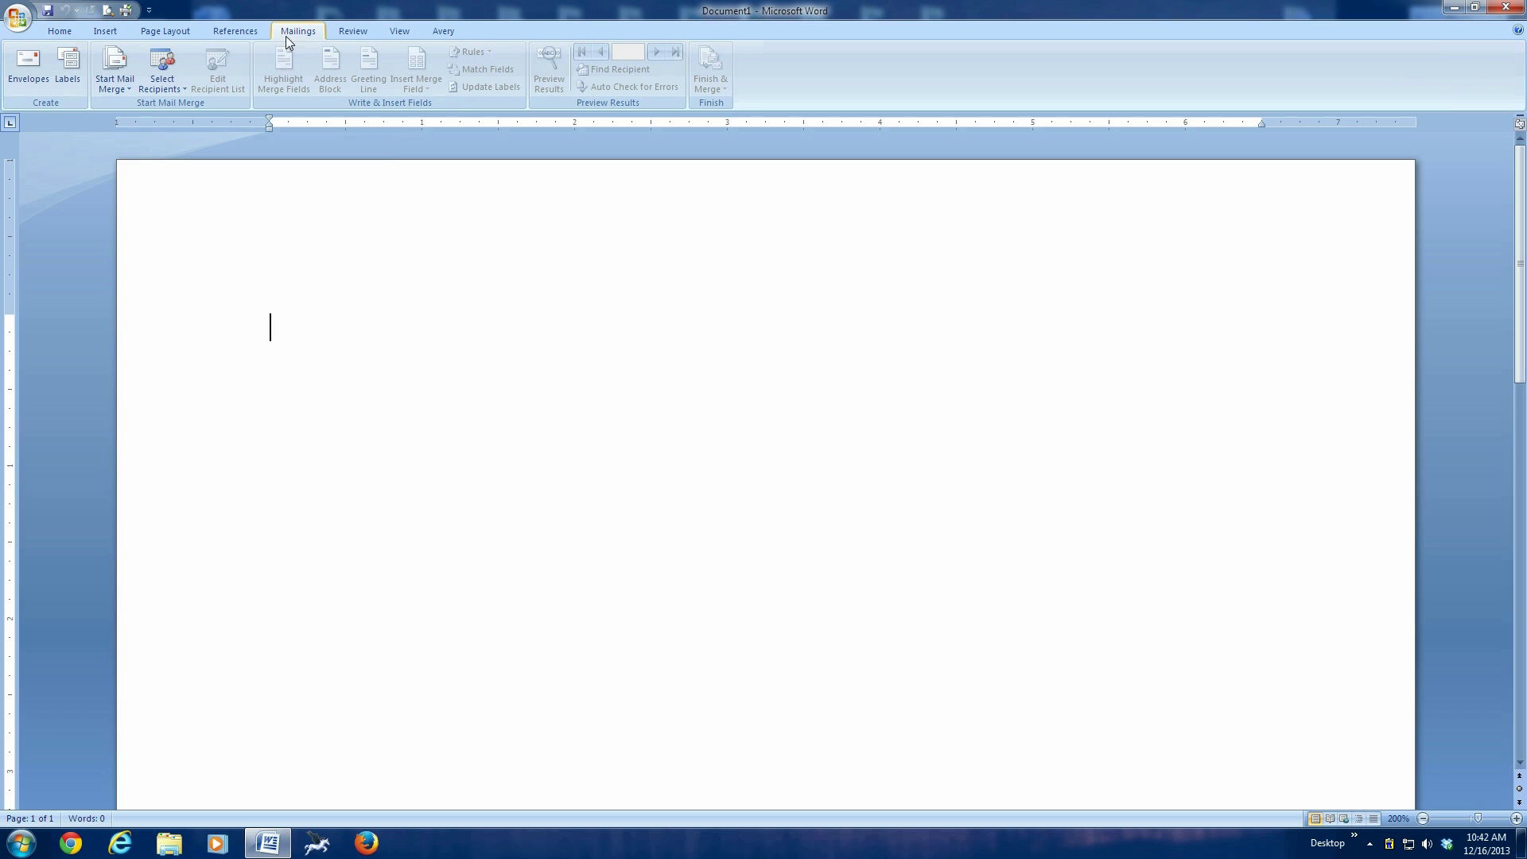
pyautogui.click(115, 80)
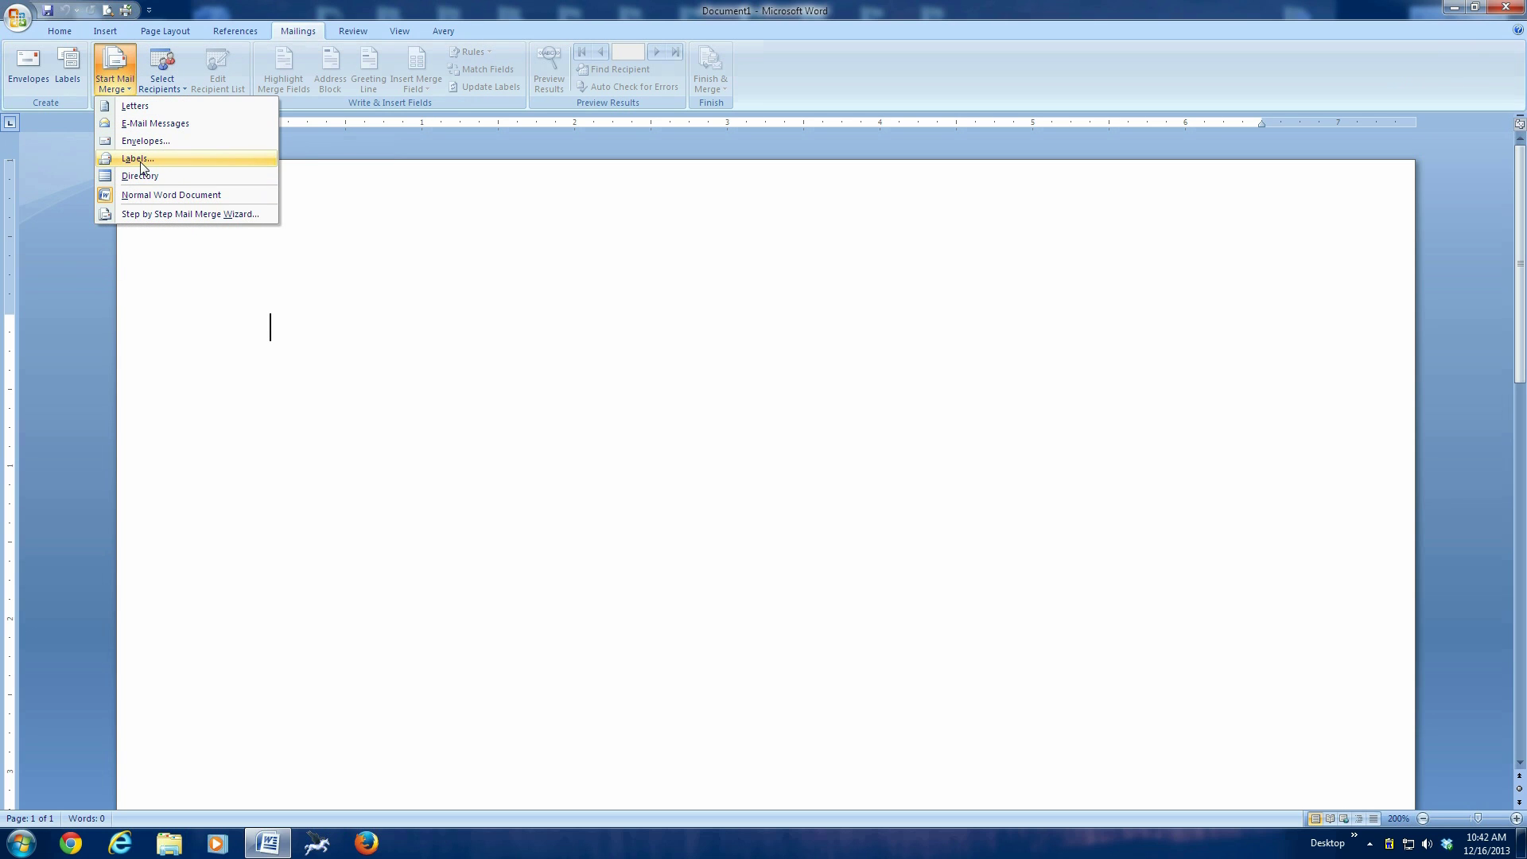
pyautogui.click(147, 165)
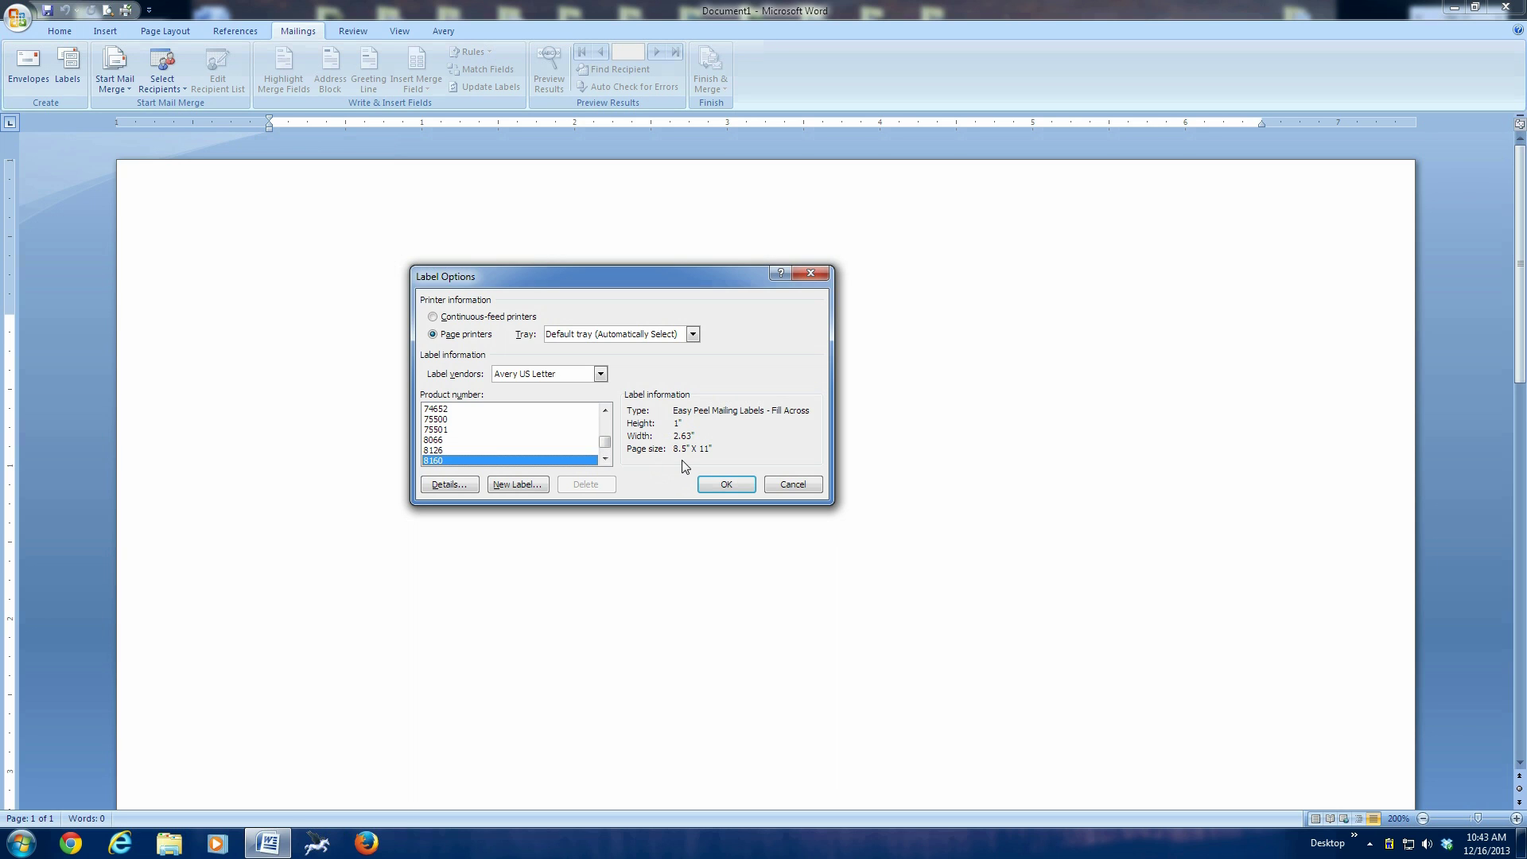
# Create the Avery 8160 label grid, begin a new recipient list, and widen its window to show all columns.
pyautogui.click(717, 486)
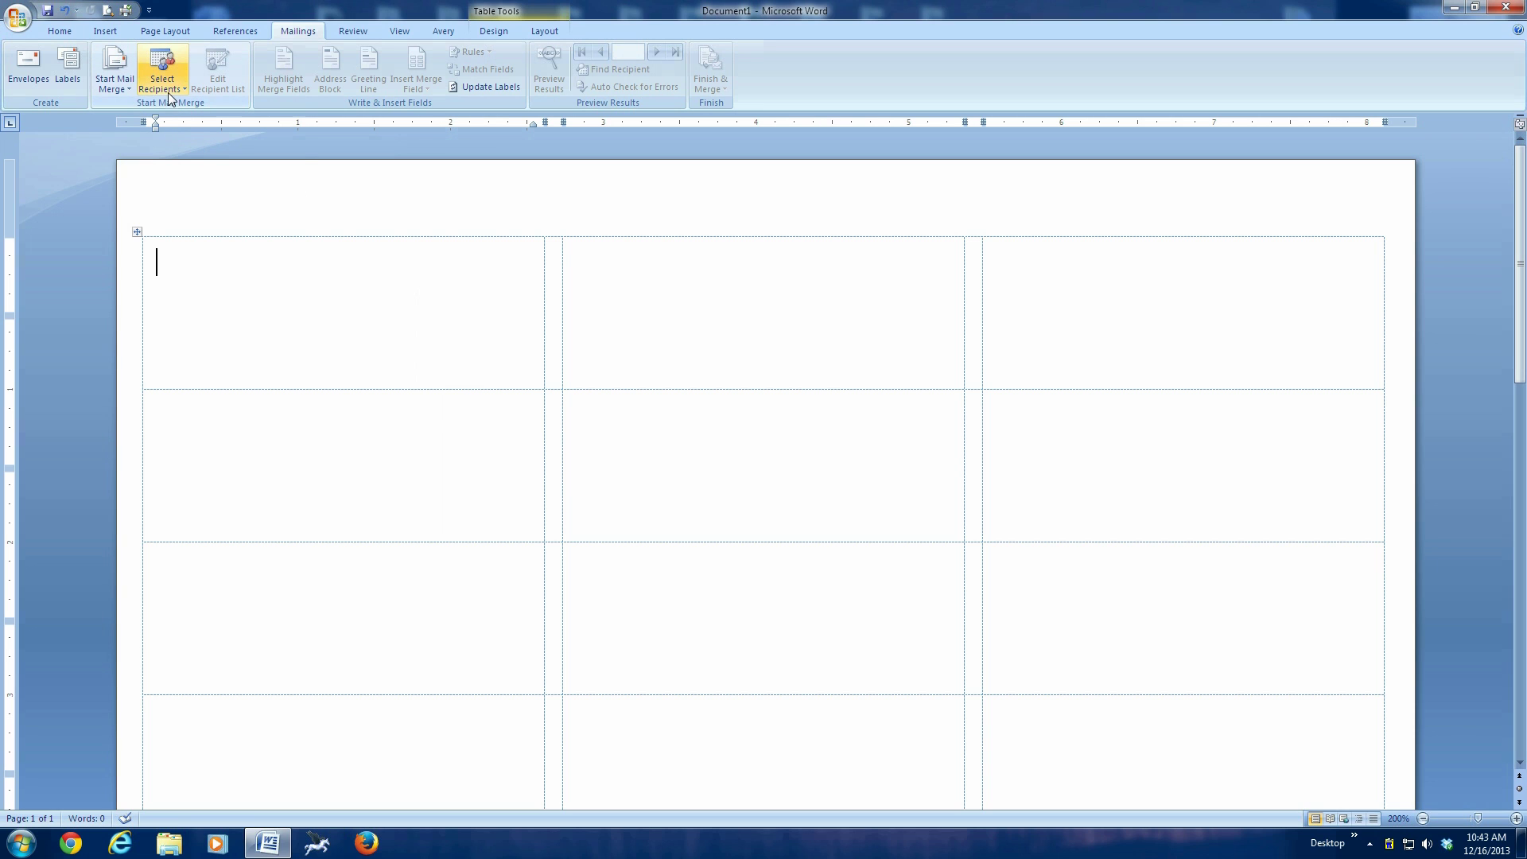
pyautogui.click(169, 68)
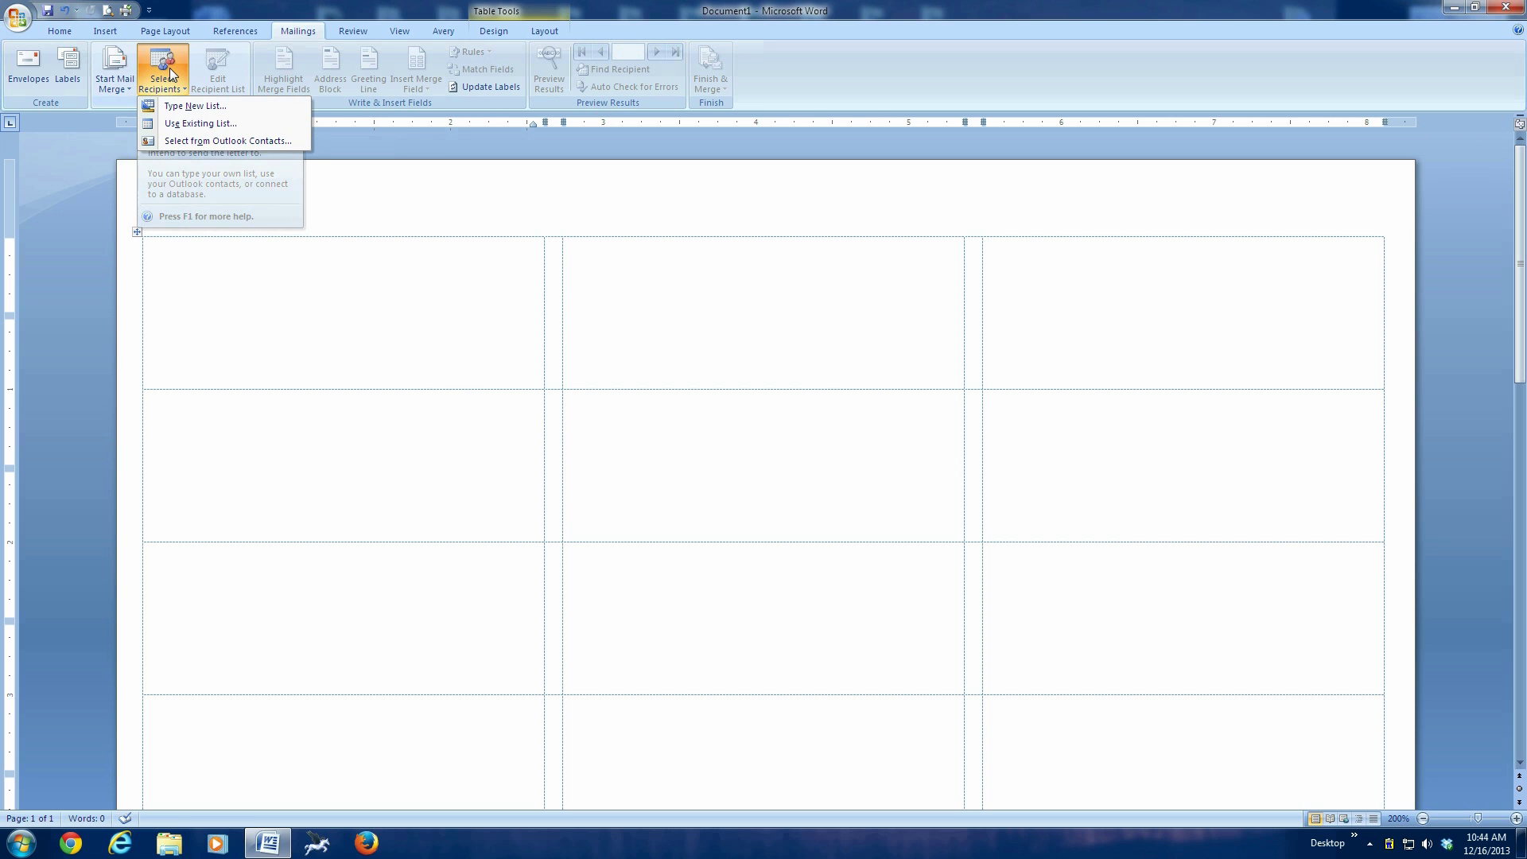
pyautogui.click(191, 109)
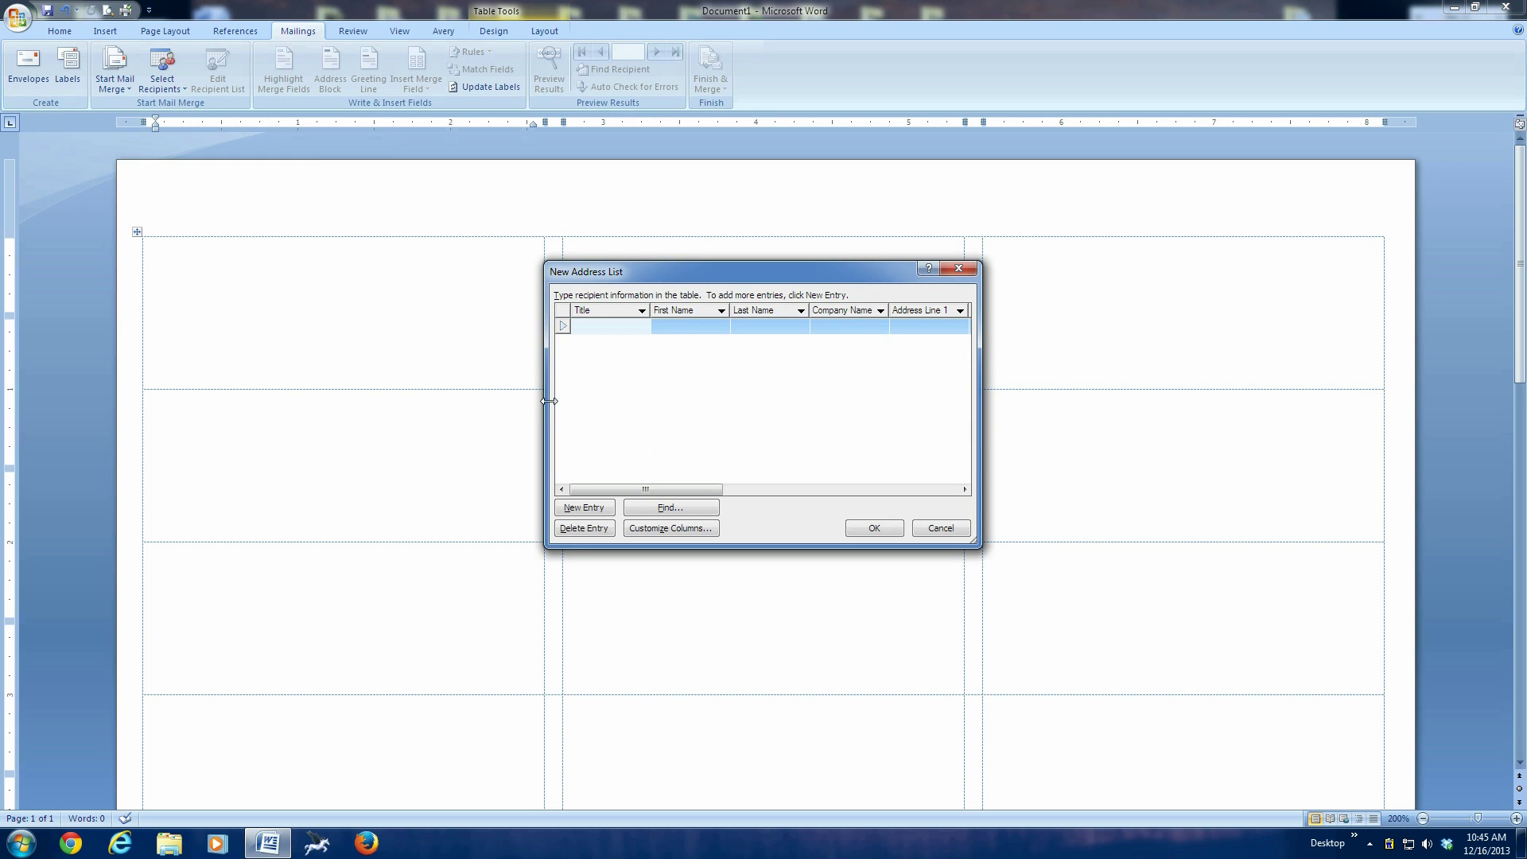
pyautogui.moveTo(546, 403); pyautogui.dragTo(297, 403)
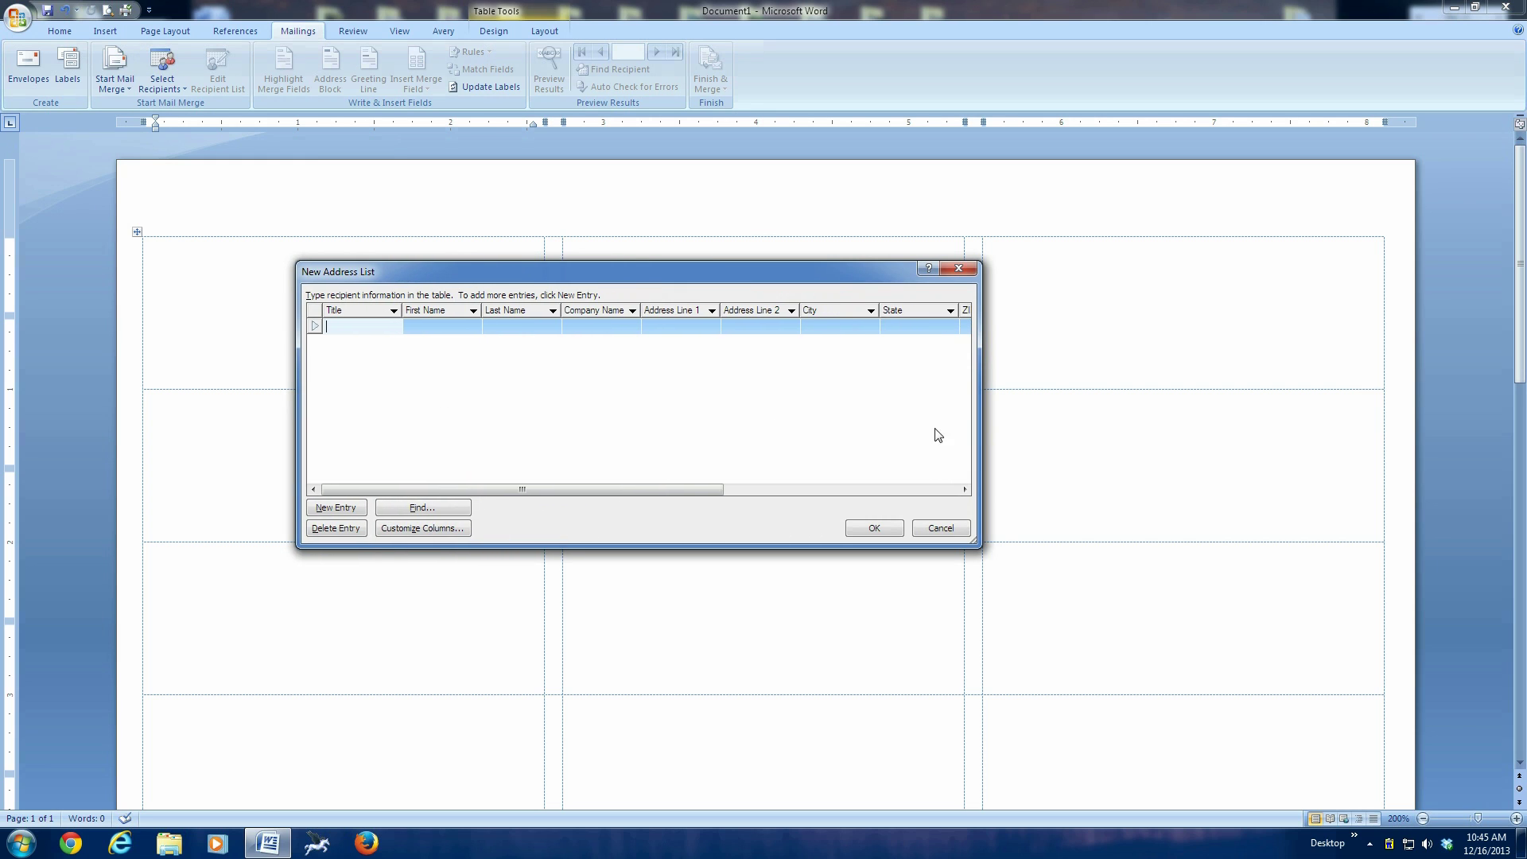
pyautogui.moveTo(982, 406); pyautogui.dragTo(1372, 395)
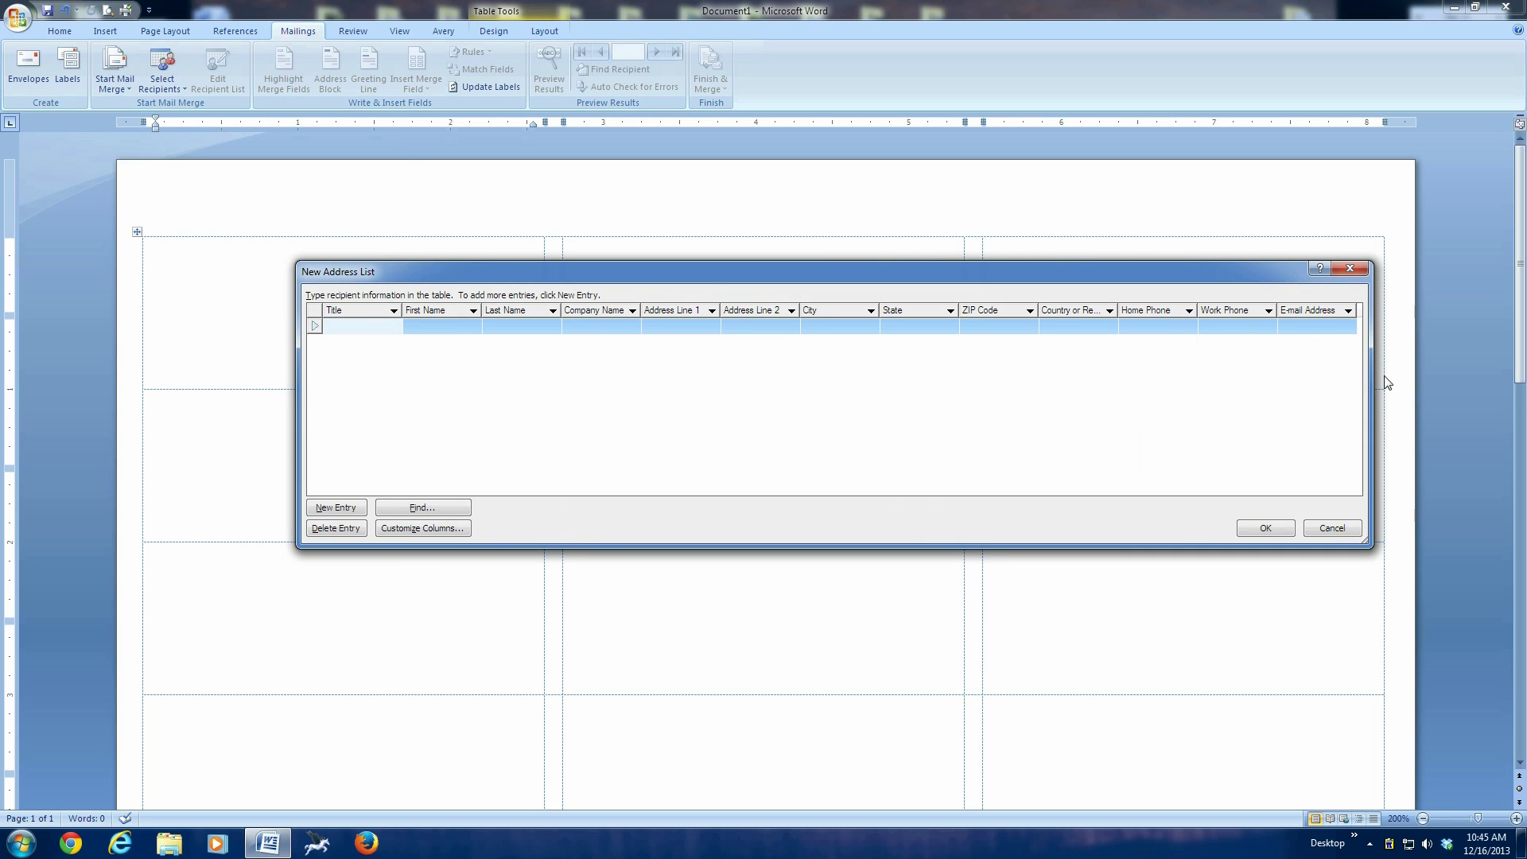
pyautogui.moveTo(1374, 376); pyautogui.dragTo(1365, 376)
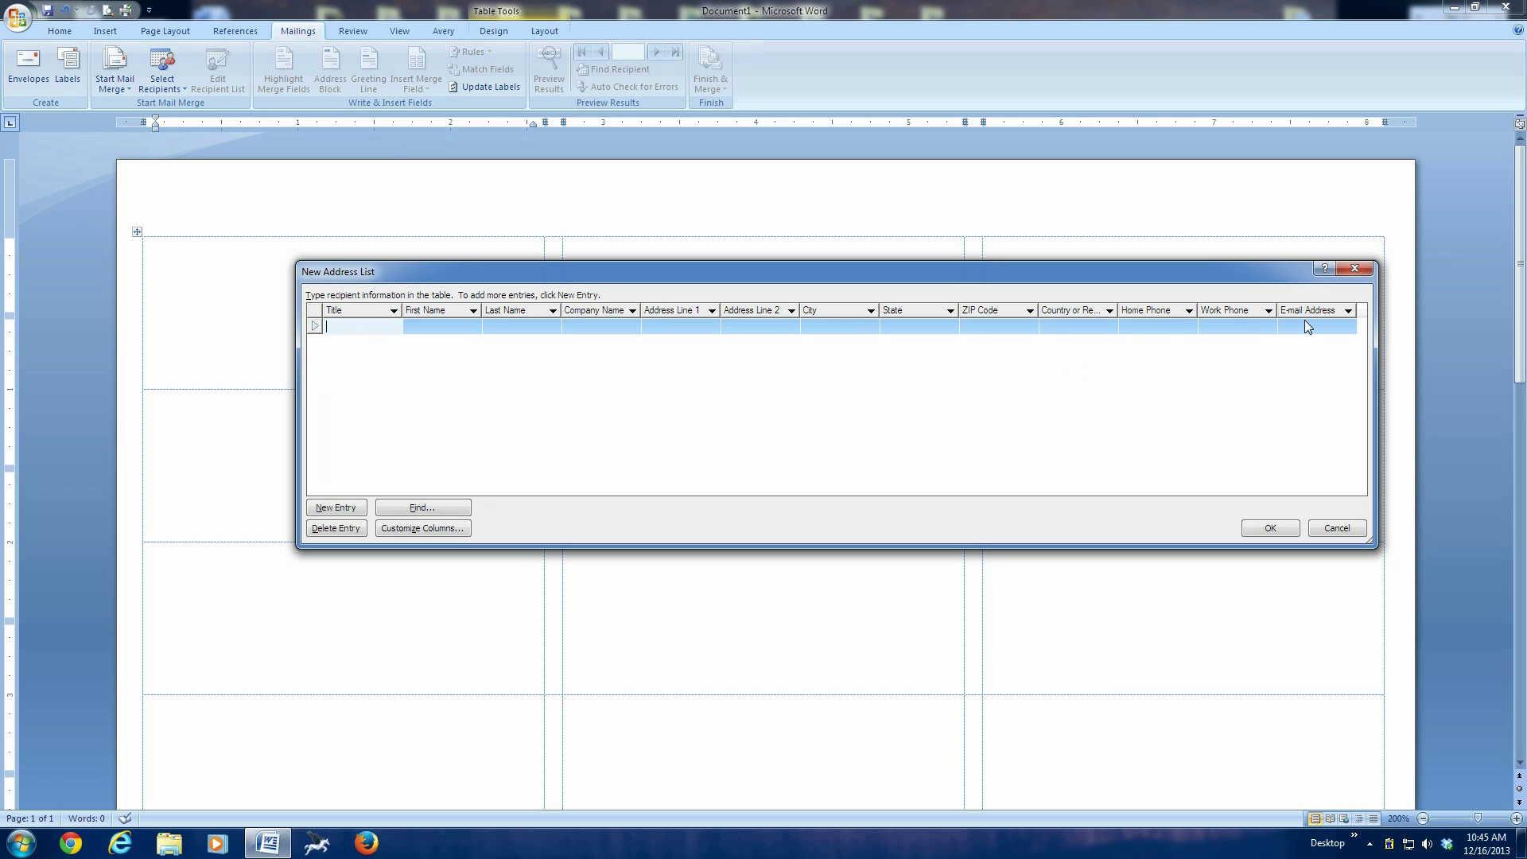
pyautogui.press('Tab')
# Delete the Title, Company Name, Address Line 2 and Country or Region fields from the address list.
pyautogui.click(427, 529)
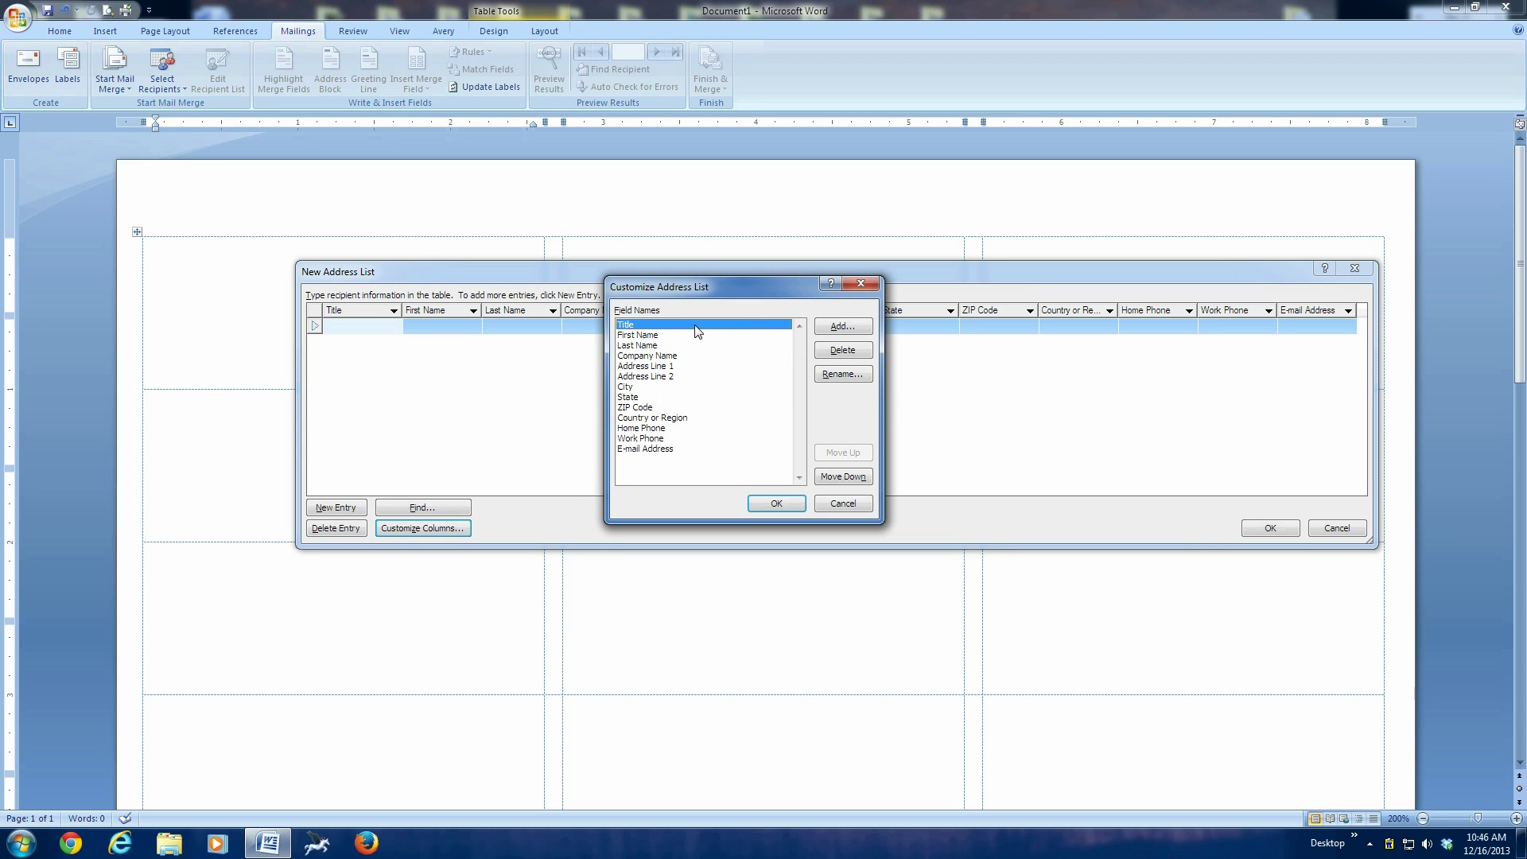
pyautogui.click(842, 350)
pyautogui.click(729, 463)
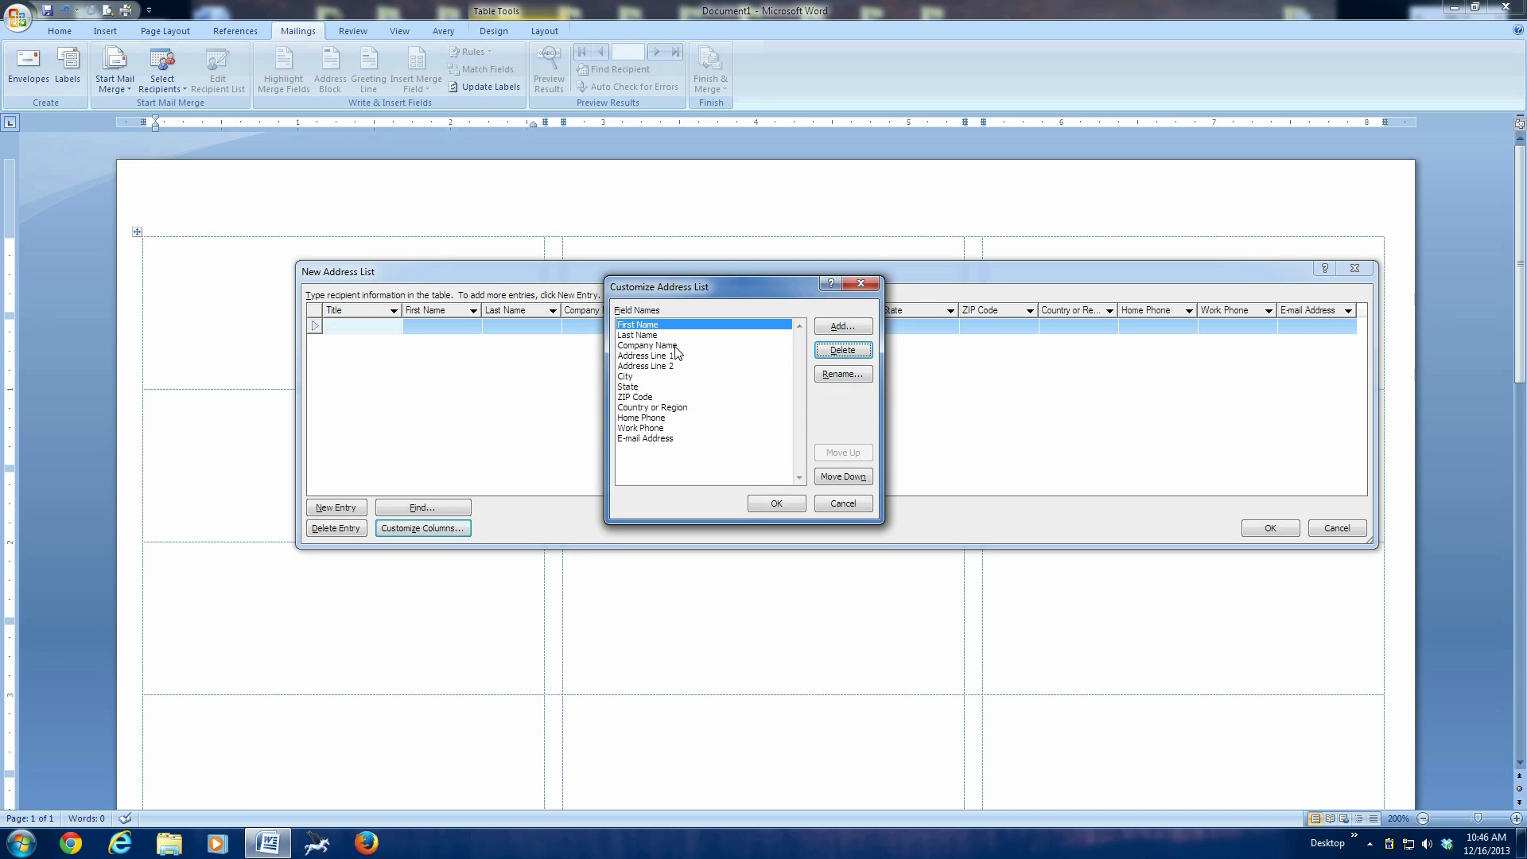
pyautogui.click(675, 346)
pyautogui.click(844, 350)
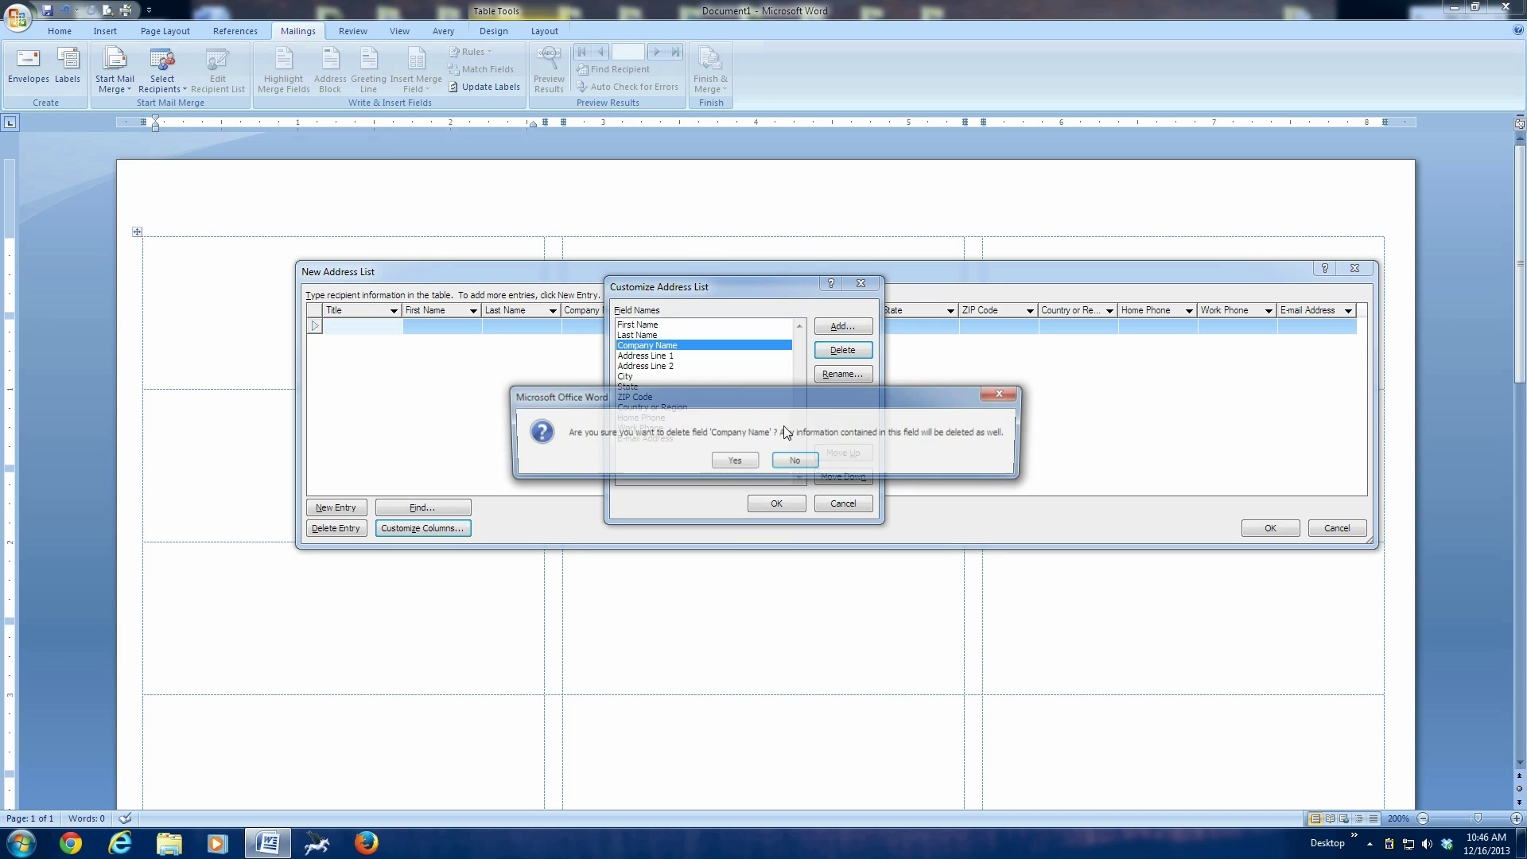
pyautogui.click(736, 460)
pyautogui.click(674, 357)
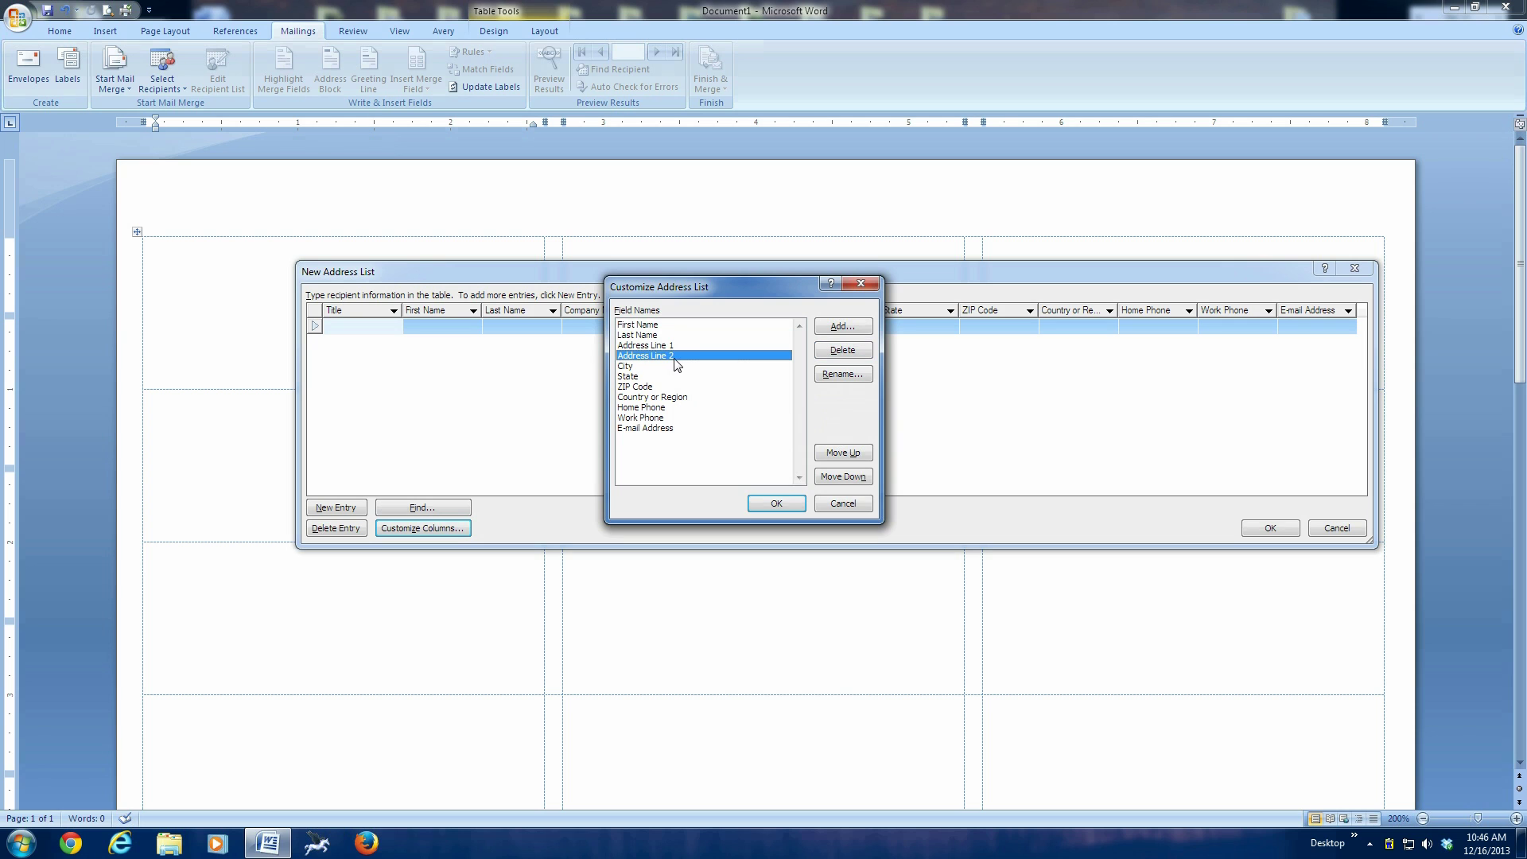
pyautogui.click(838, 354)
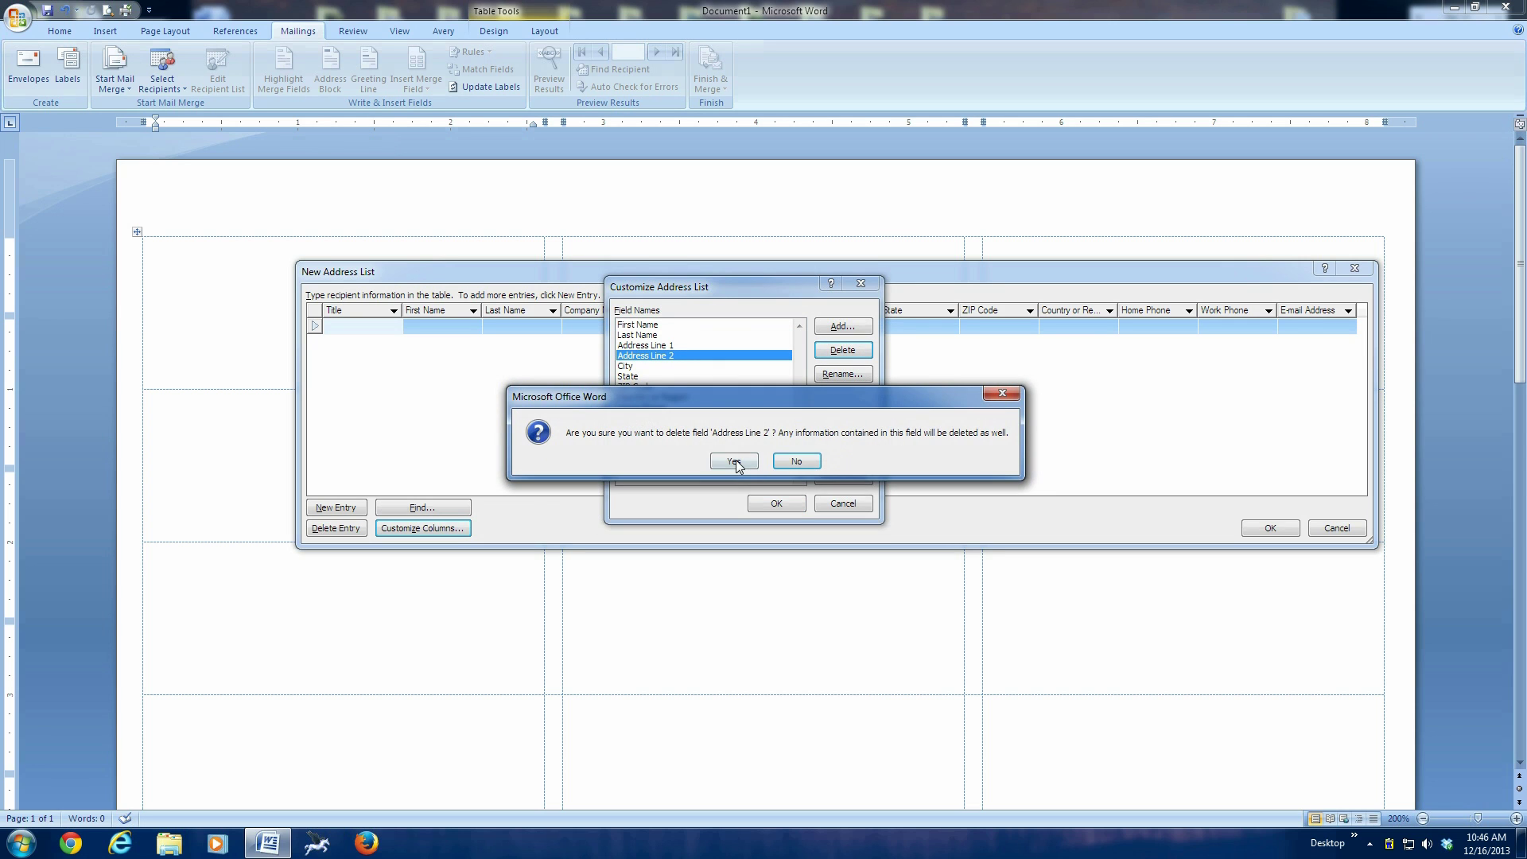
pyautogui.click(736, 459)
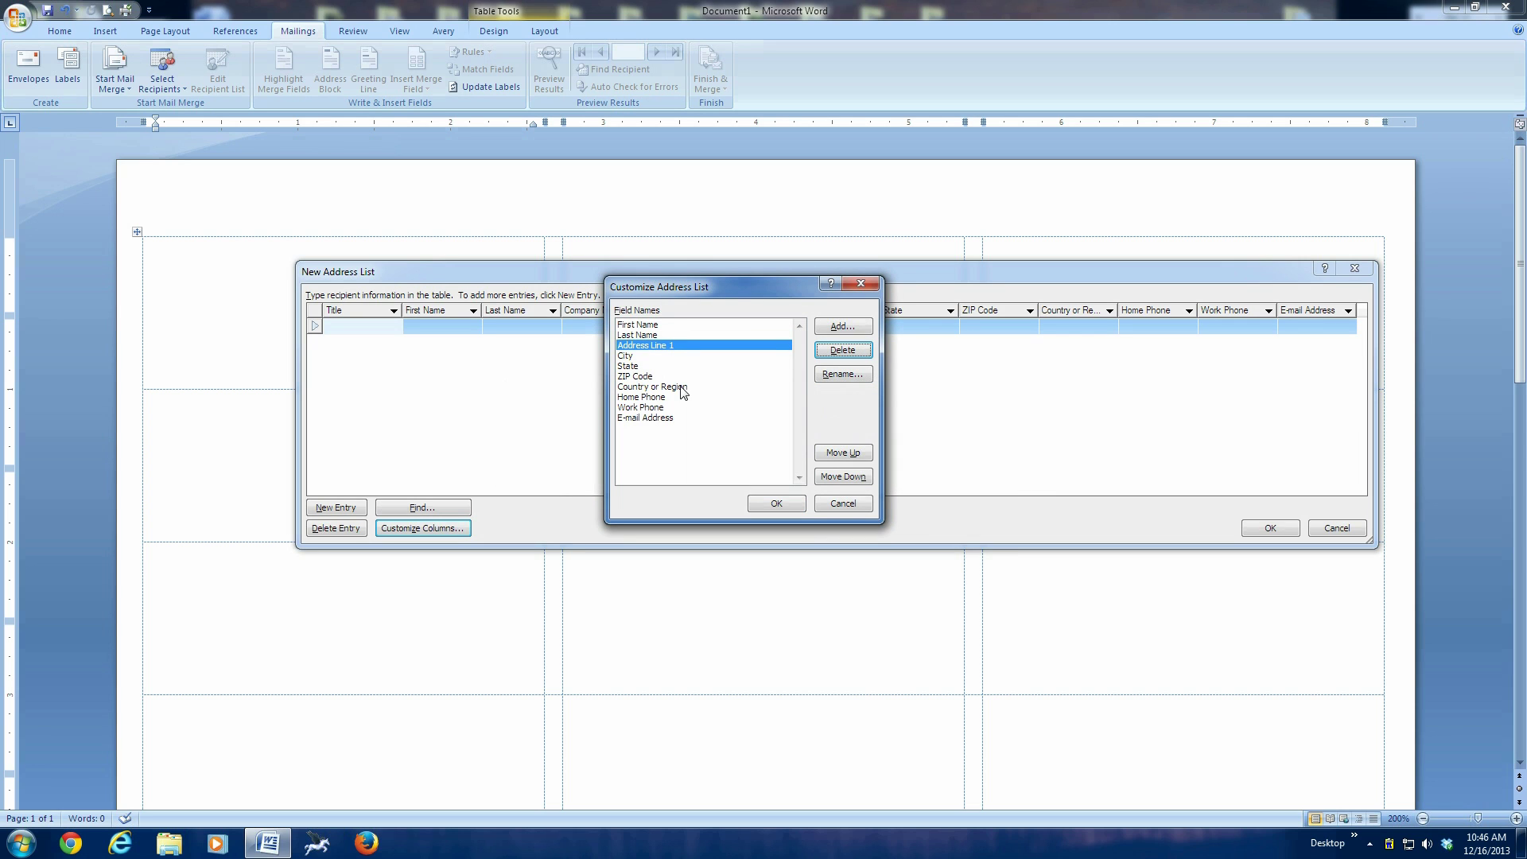
pyautogui.click(683, 387)
pyautogui.click(835, 353)
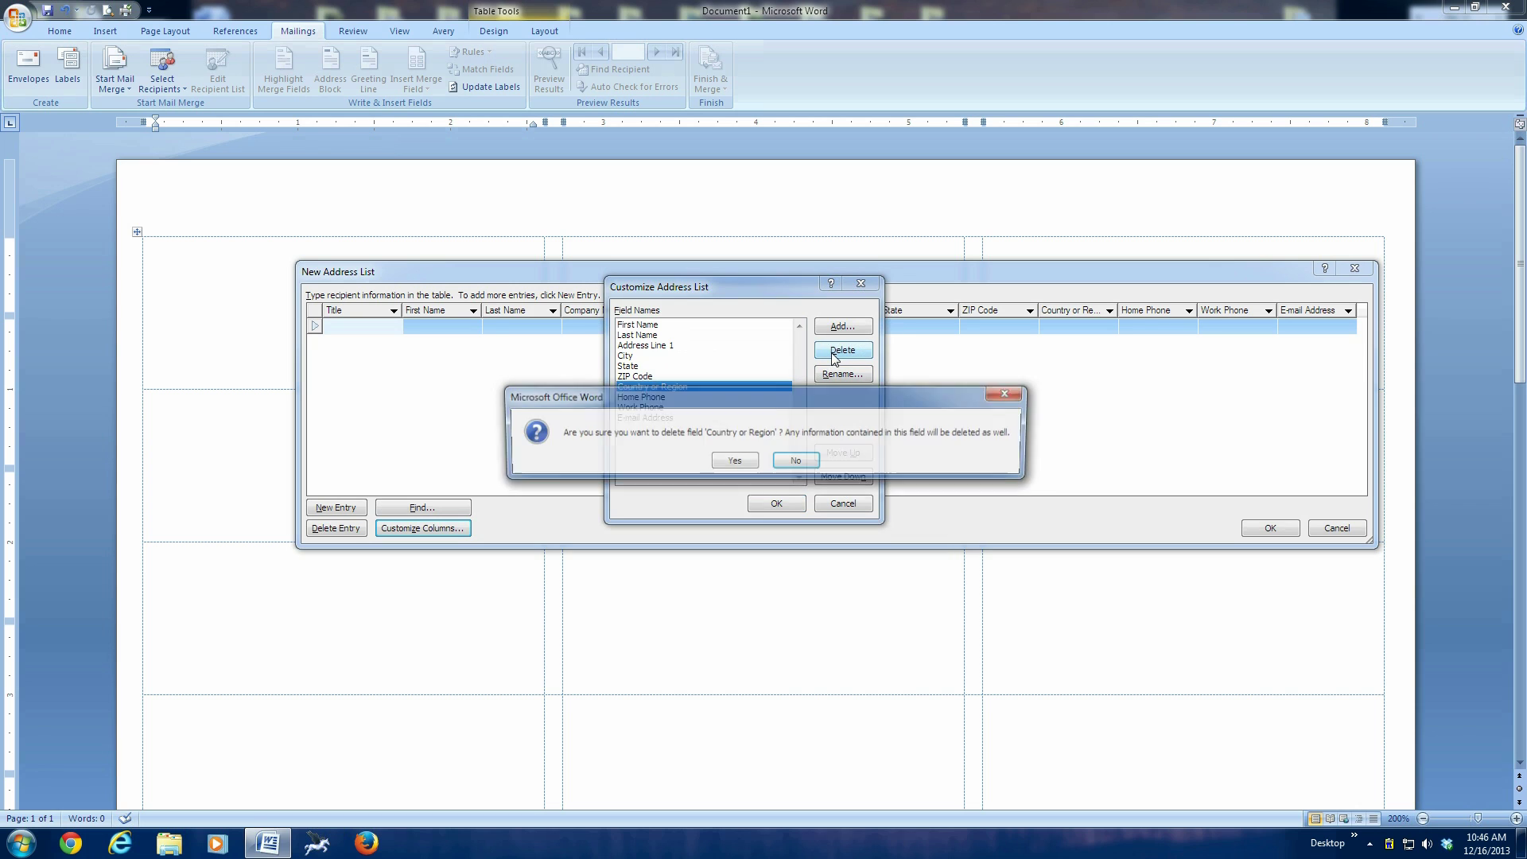
pyautogui.click(734, 463)
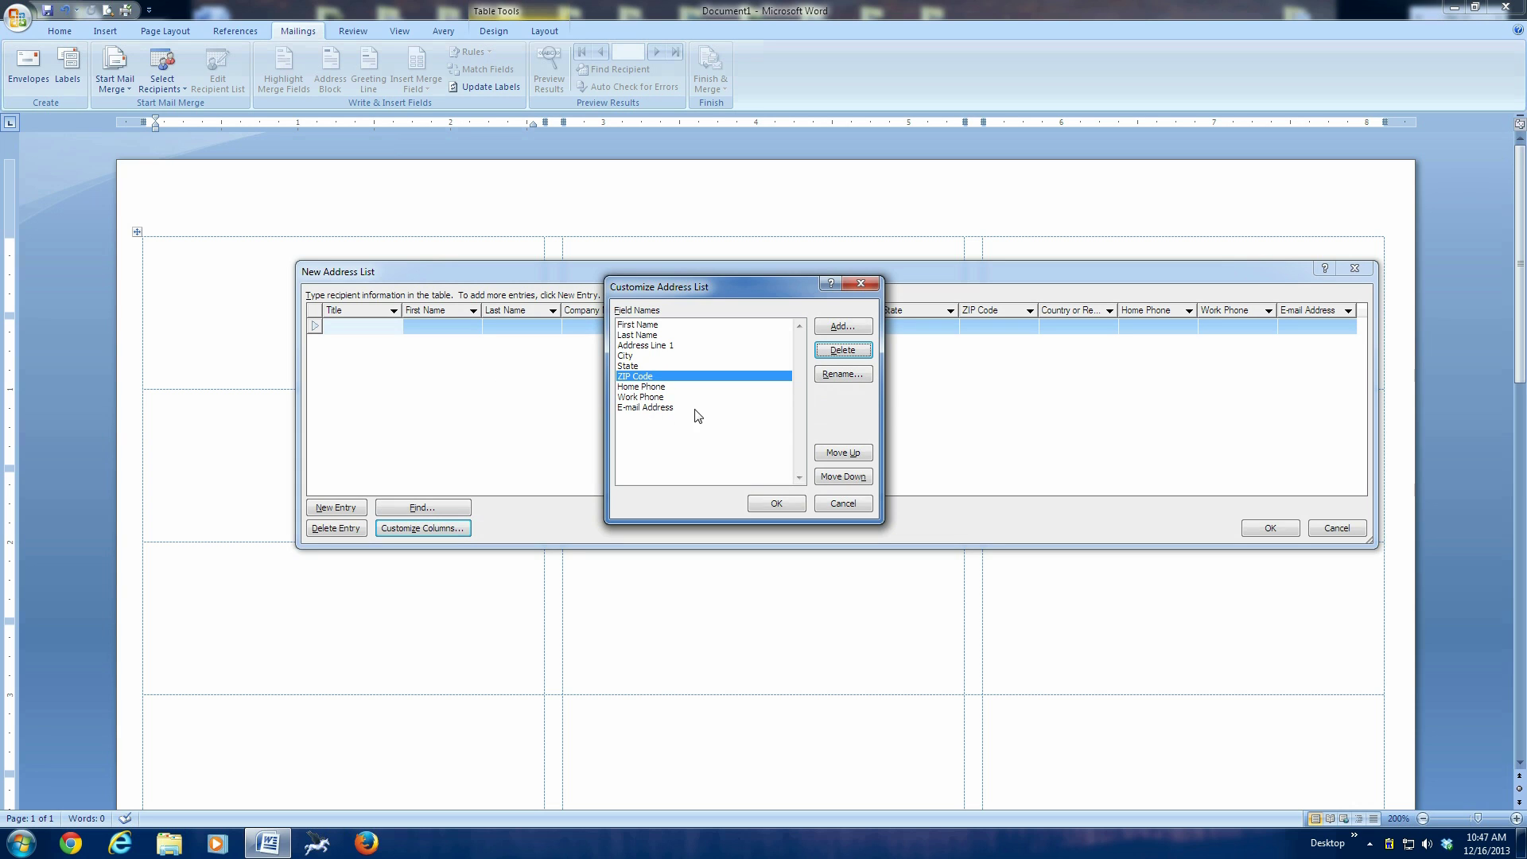
# Delete the Home Phone, Work Phone and E-mail Address fields, leaving six fields.
pyautogui.click(673, 387)
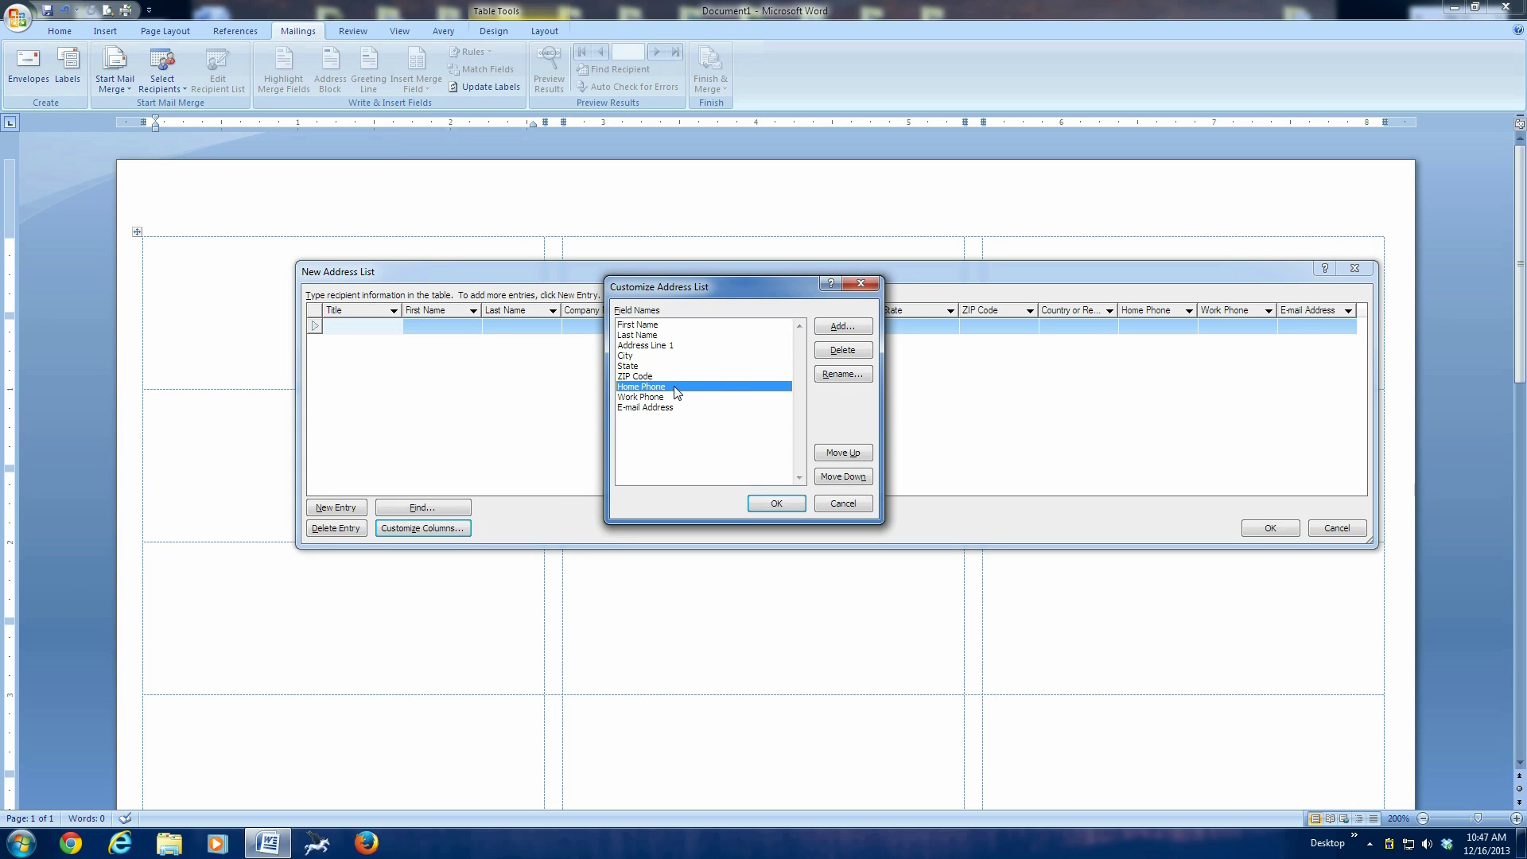
pyautogui.click(827, 351)
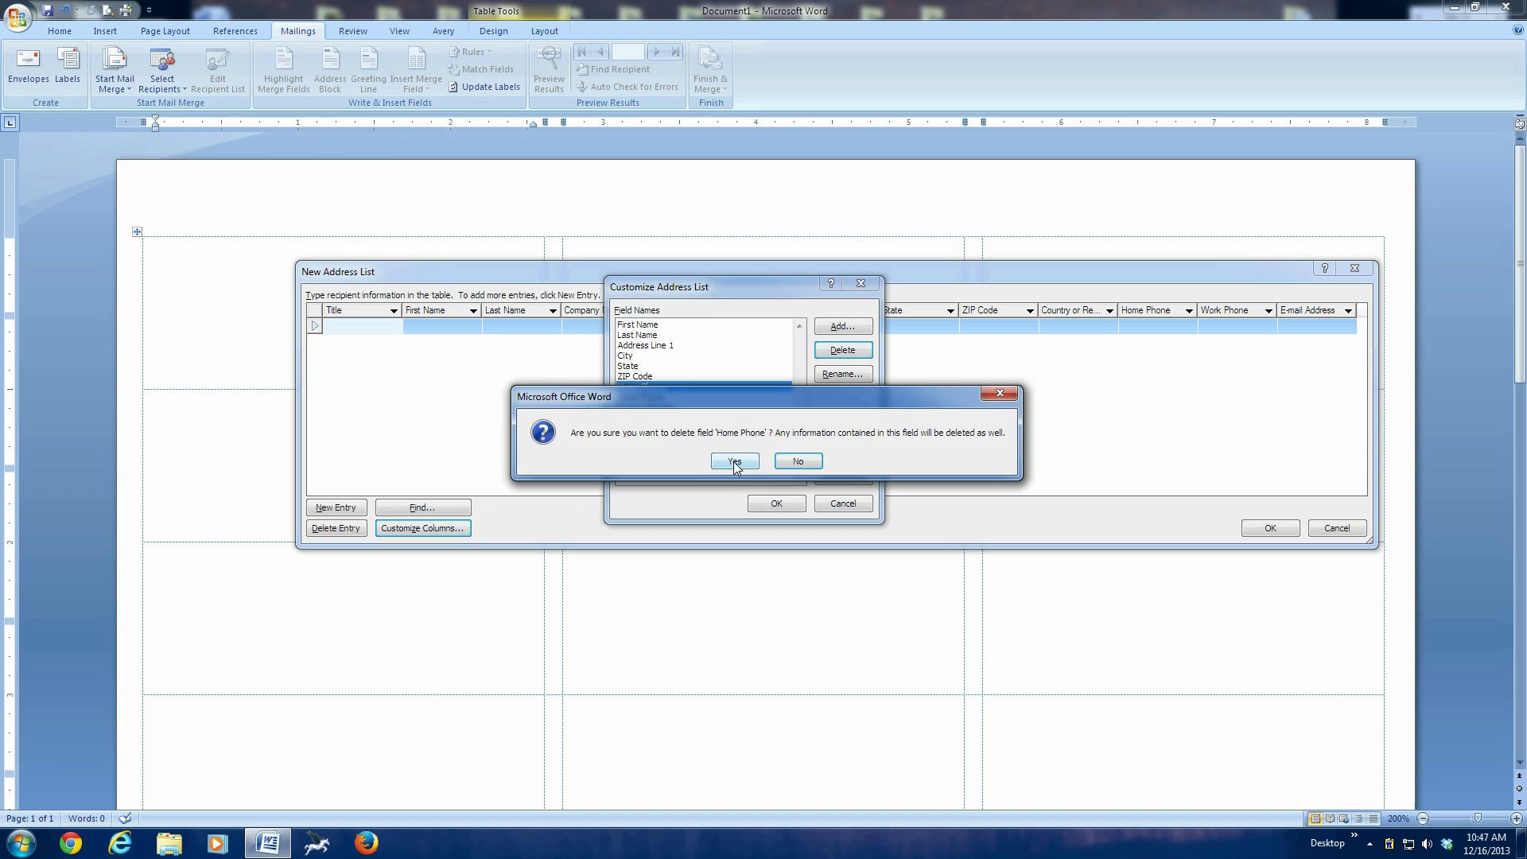
pyautogui.click(734, 461)
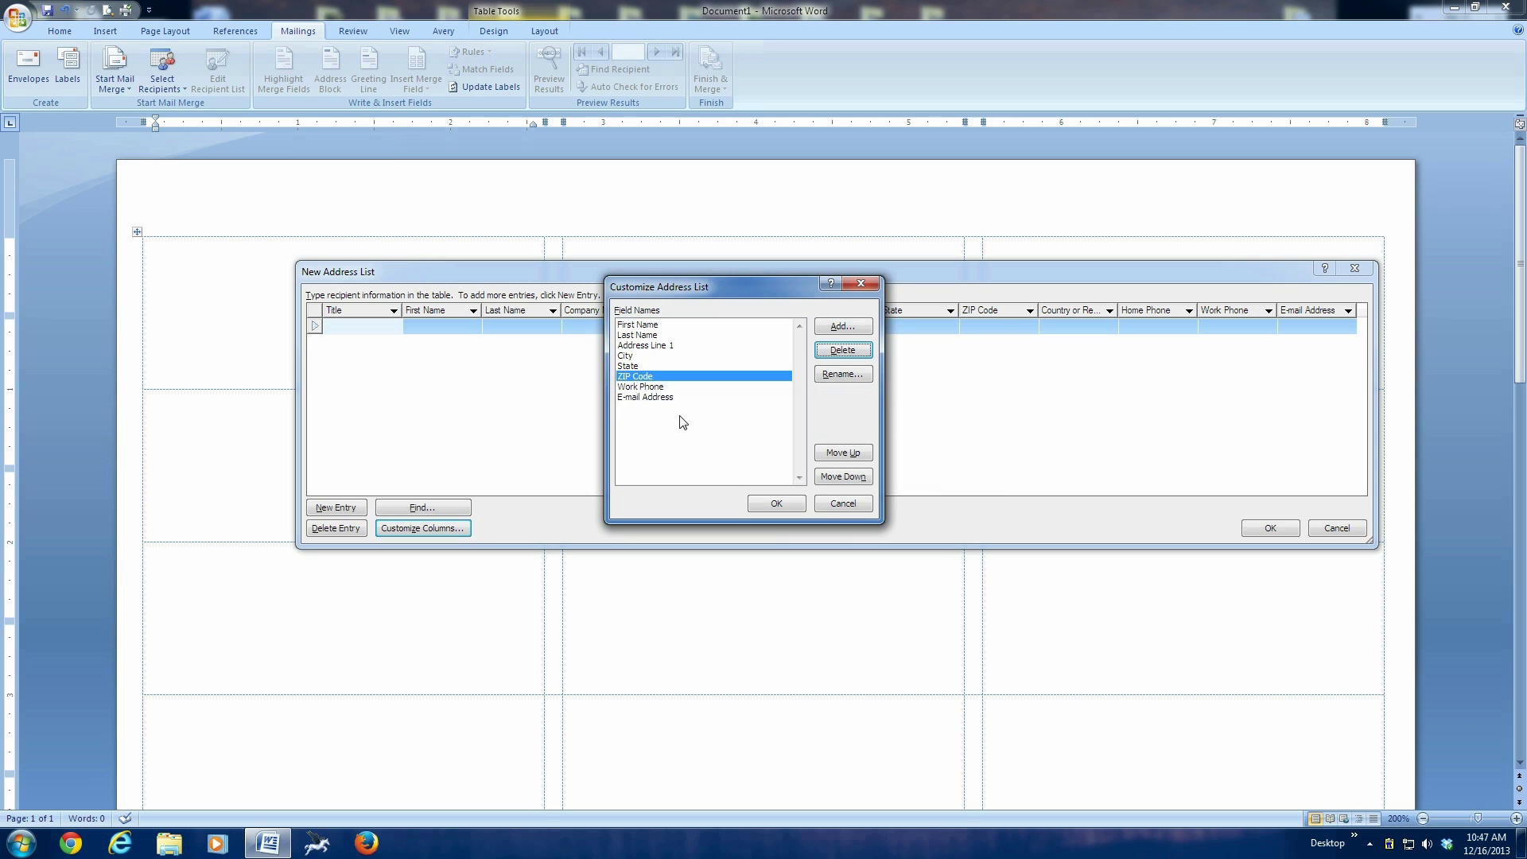
pyautogui.click(852, 350)
pyautogui.click(723, 463)
pyautogui.click(676, 387)
pyautogui.click(848, 354)
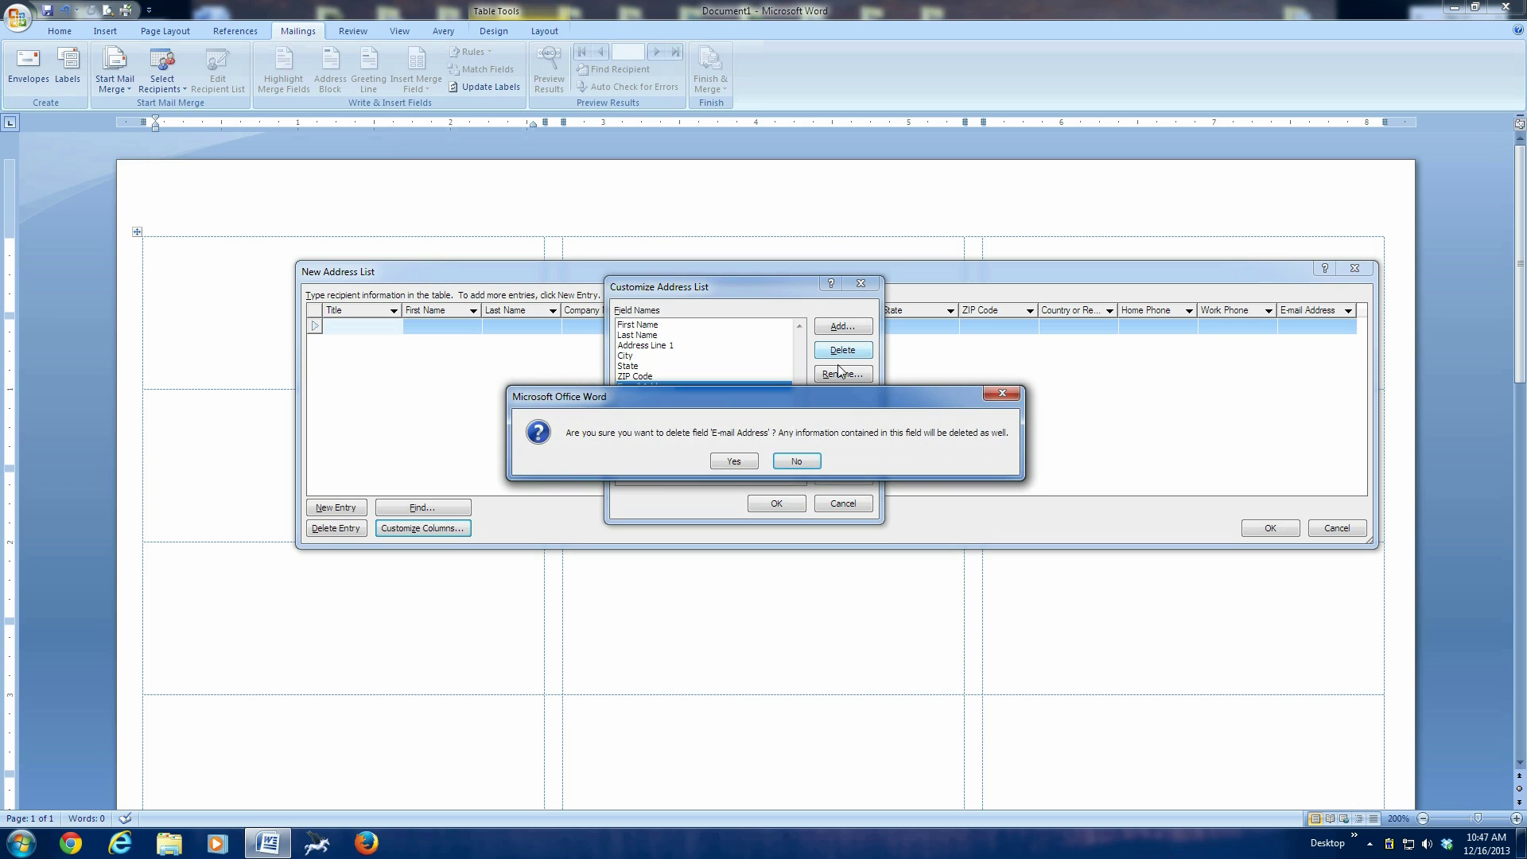
pyautogui.click(737, 462)
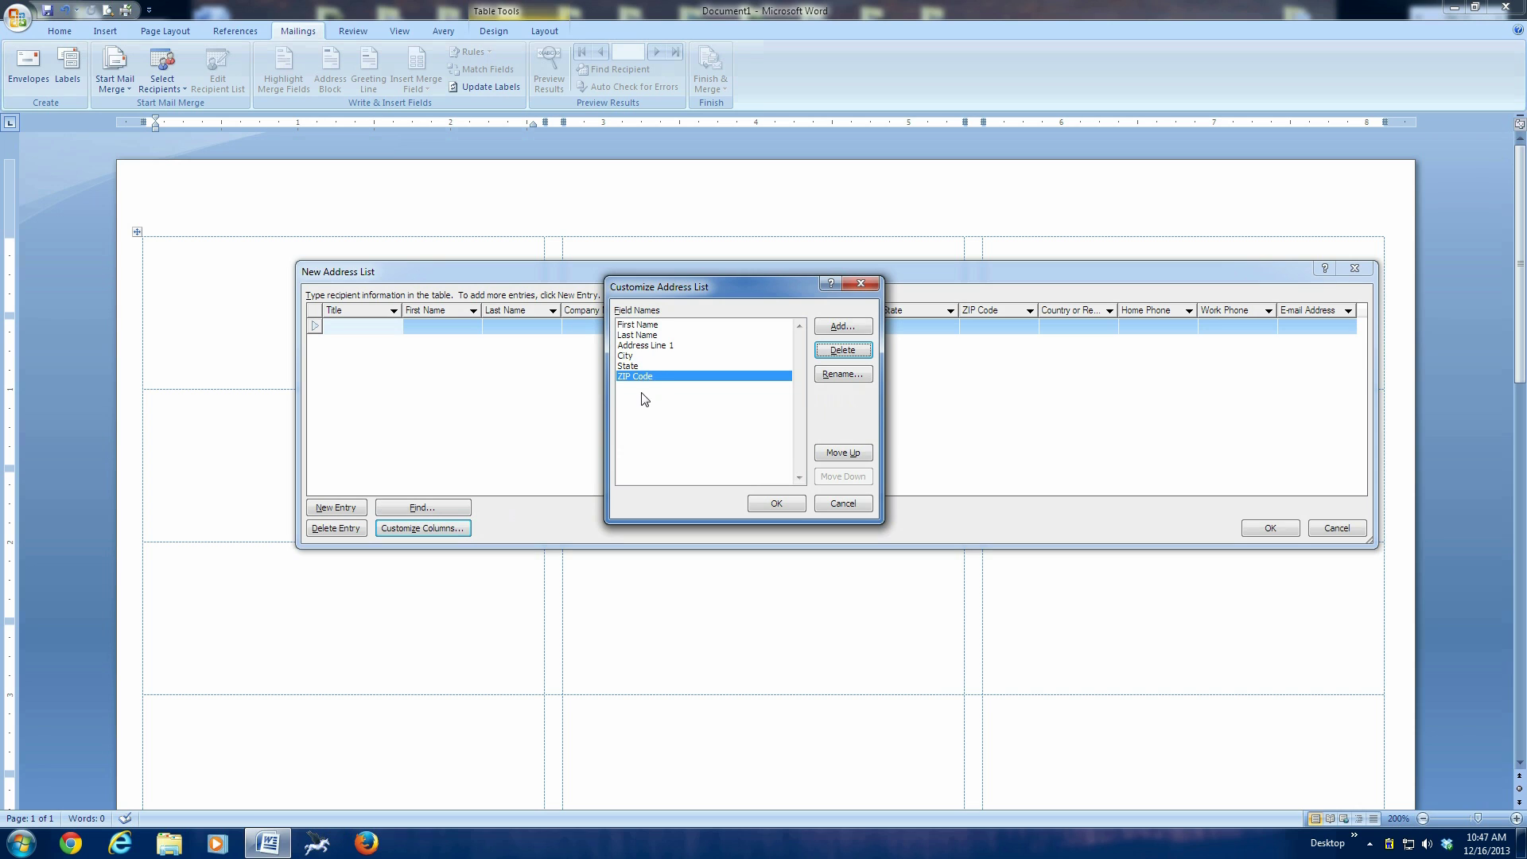
# Apply the six-field layout and enter the recipient's first and last name.
pyautogui.click(775, 503)
pyautogui.write('Jack')
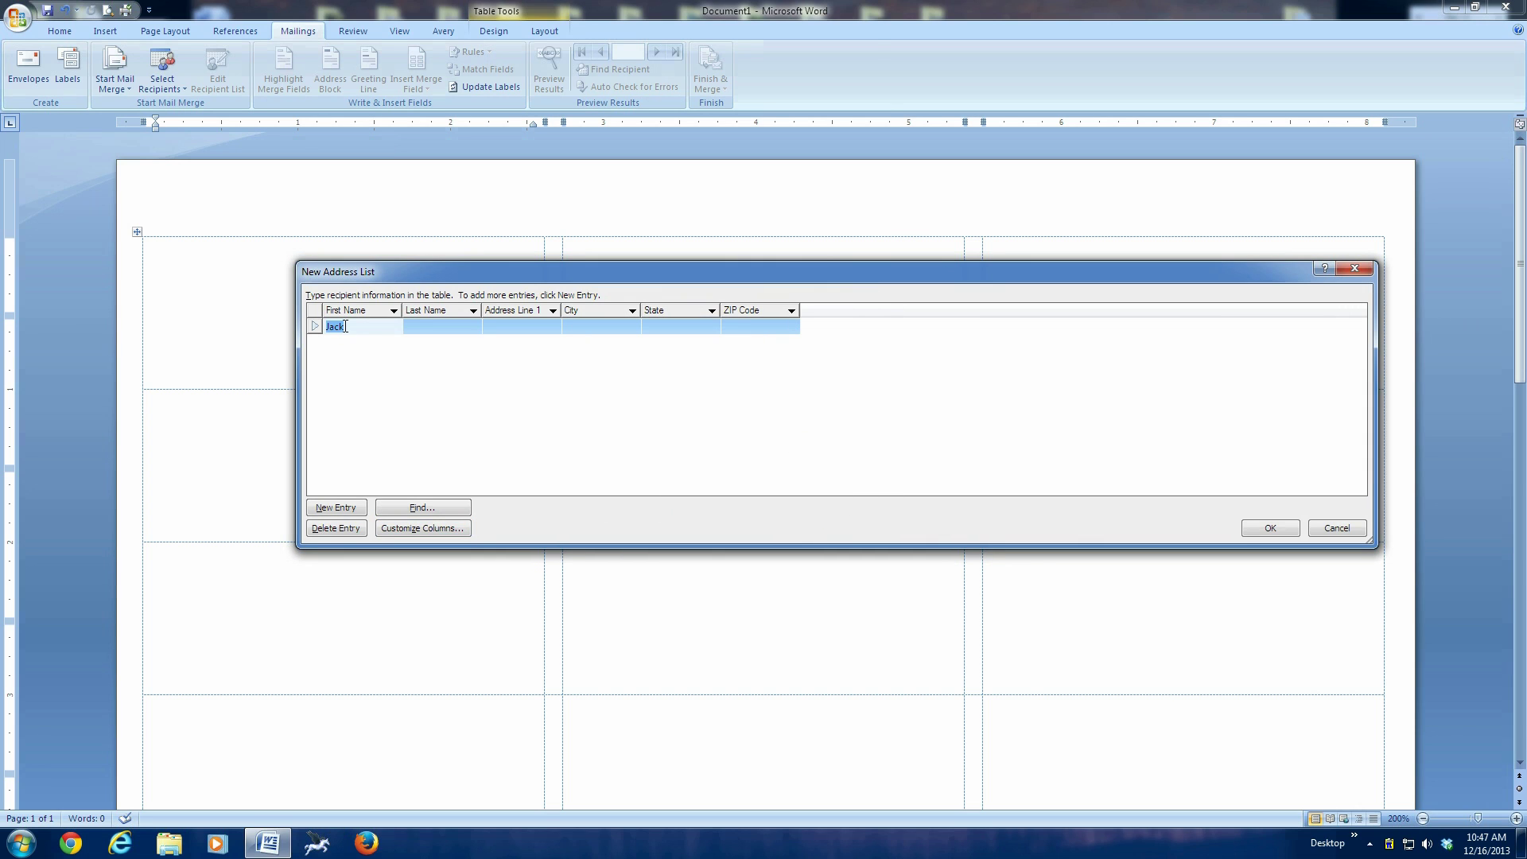
pyautogui.press('BackSpace')
pyautogui.write('Jack')
pyautogui.press('Tab')
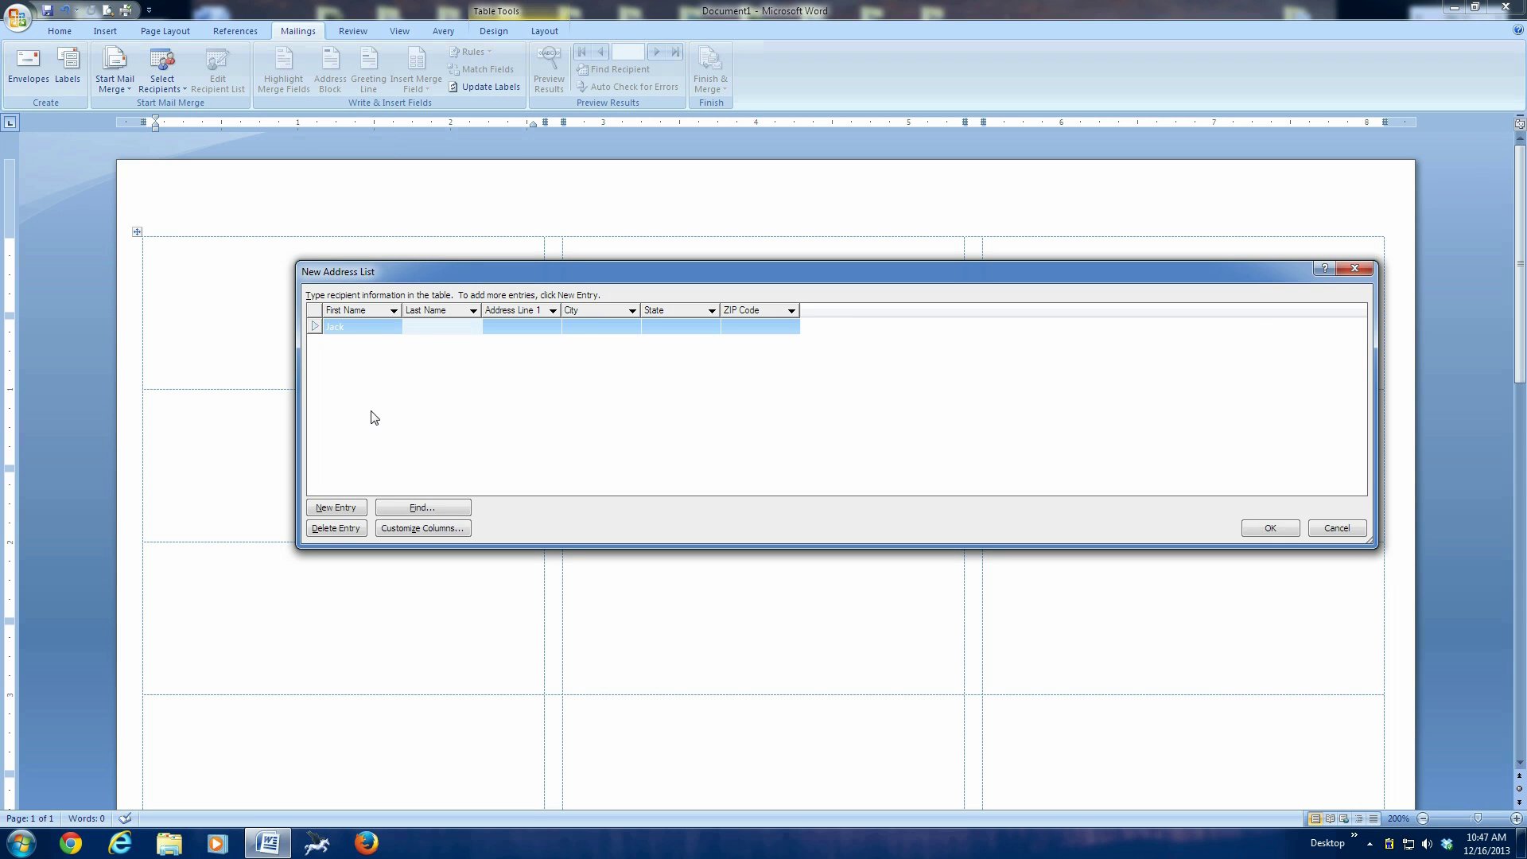
pyautogui.write('Jones')
pyautogui.press('Tab')
# Enter the recipient's street address, city, state and ZIP code, then add a blank second entry.
pyautogui.write('1')
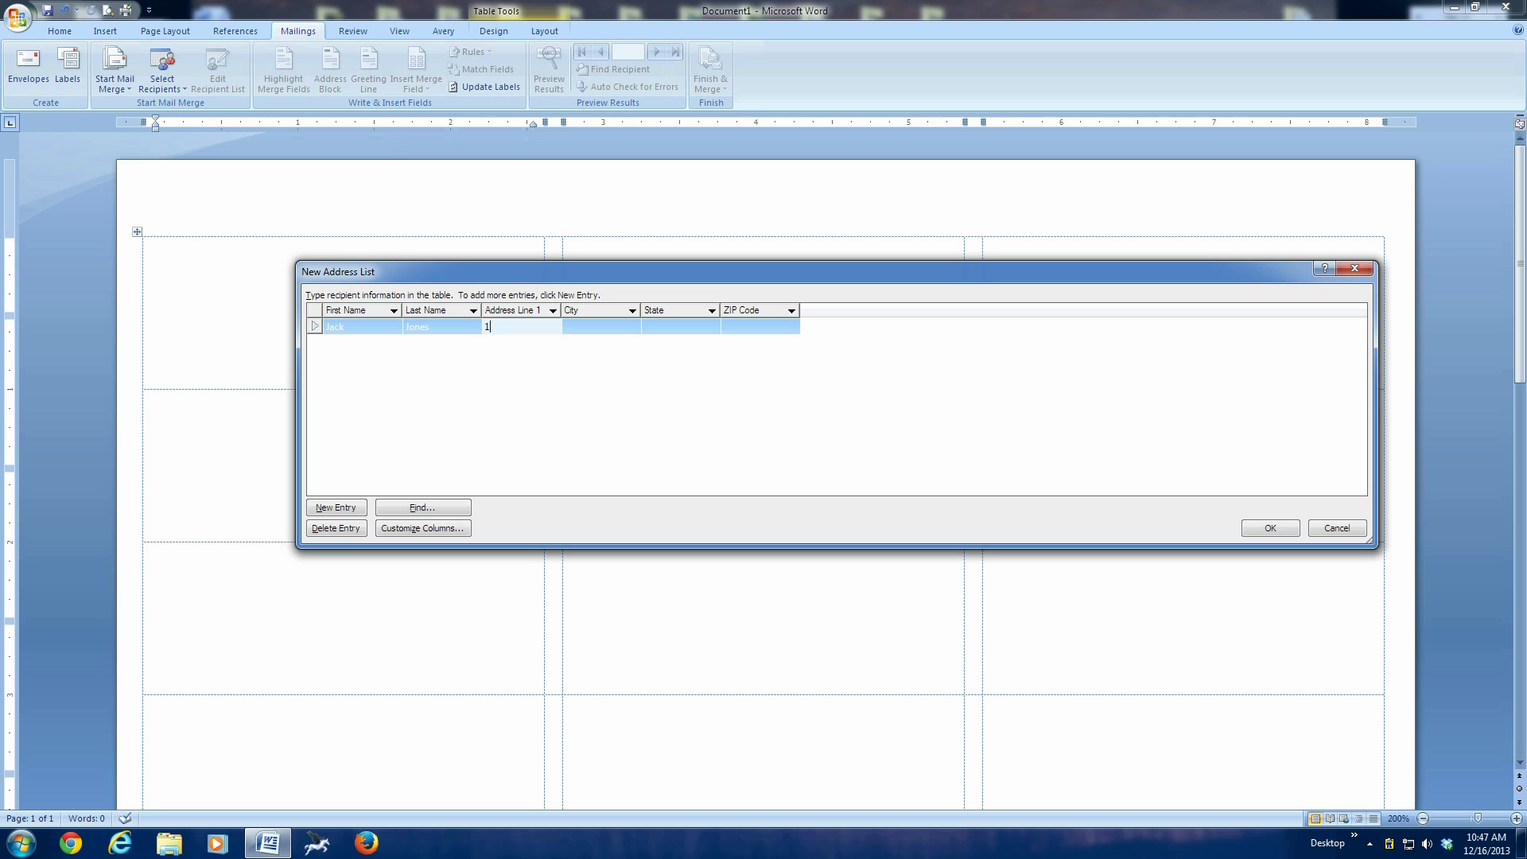
pyautogui.write('23 Main St')
pyautogui.press('Tab')
pyautogui.write('Any')
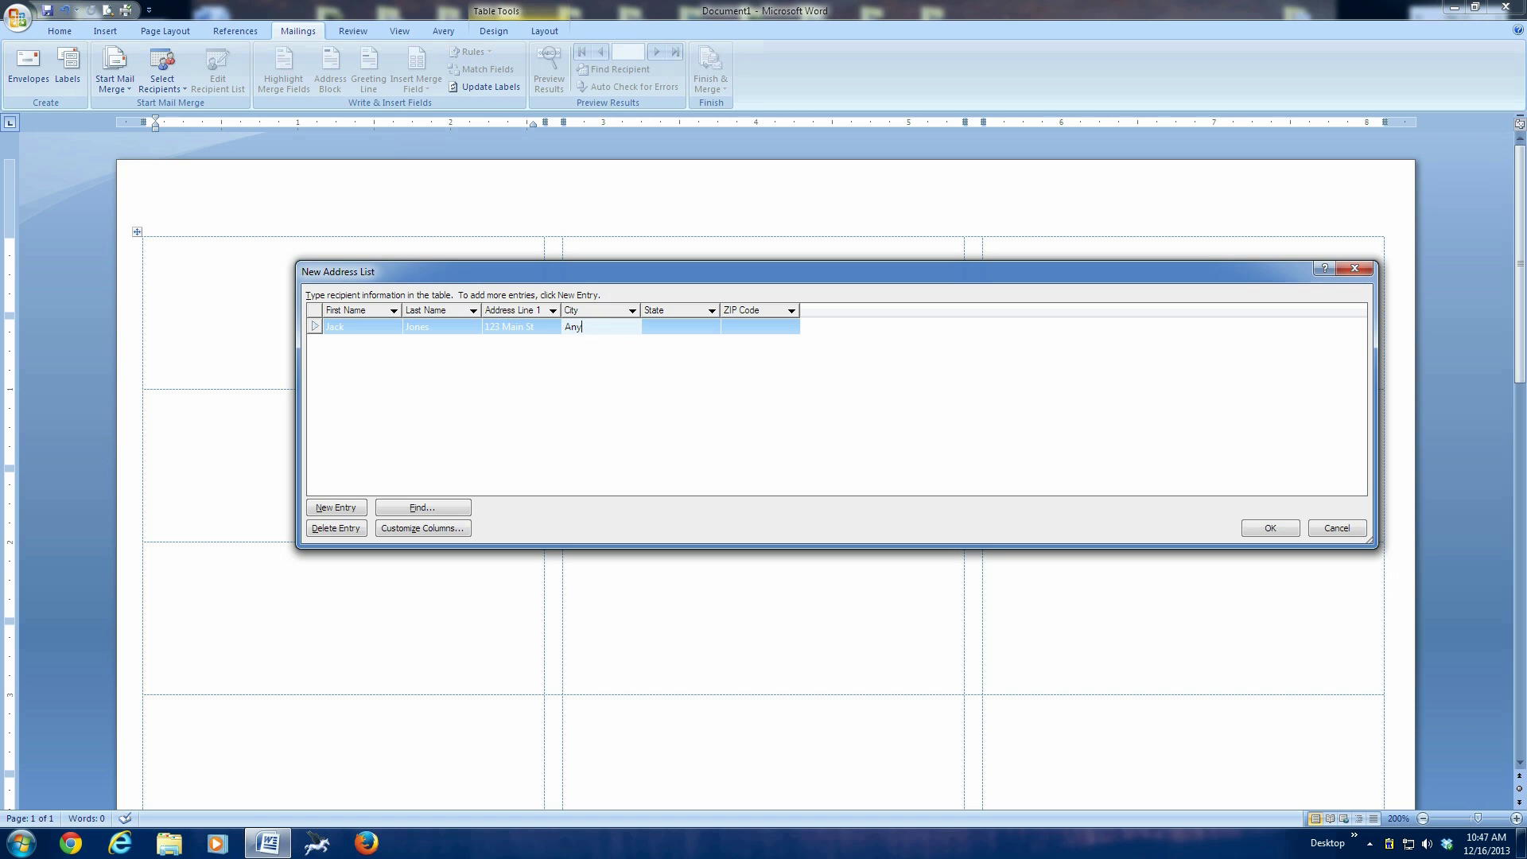
pyautogui.write('town')
pyautogui.press('Tab')
pyautogui.write('K')
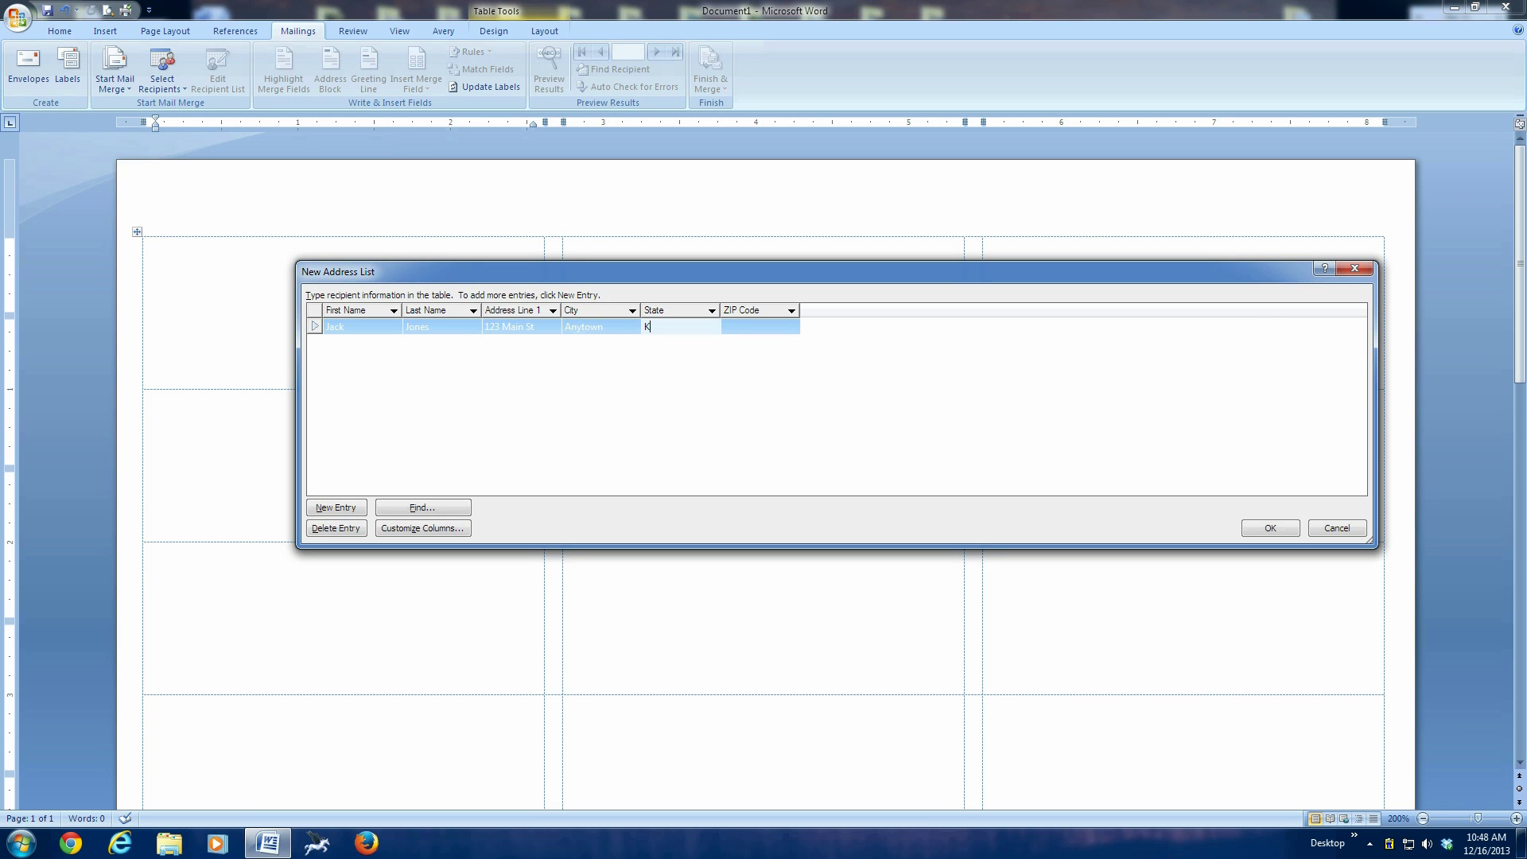
pyautogui.press('Tab')
pyautogui.write('123')
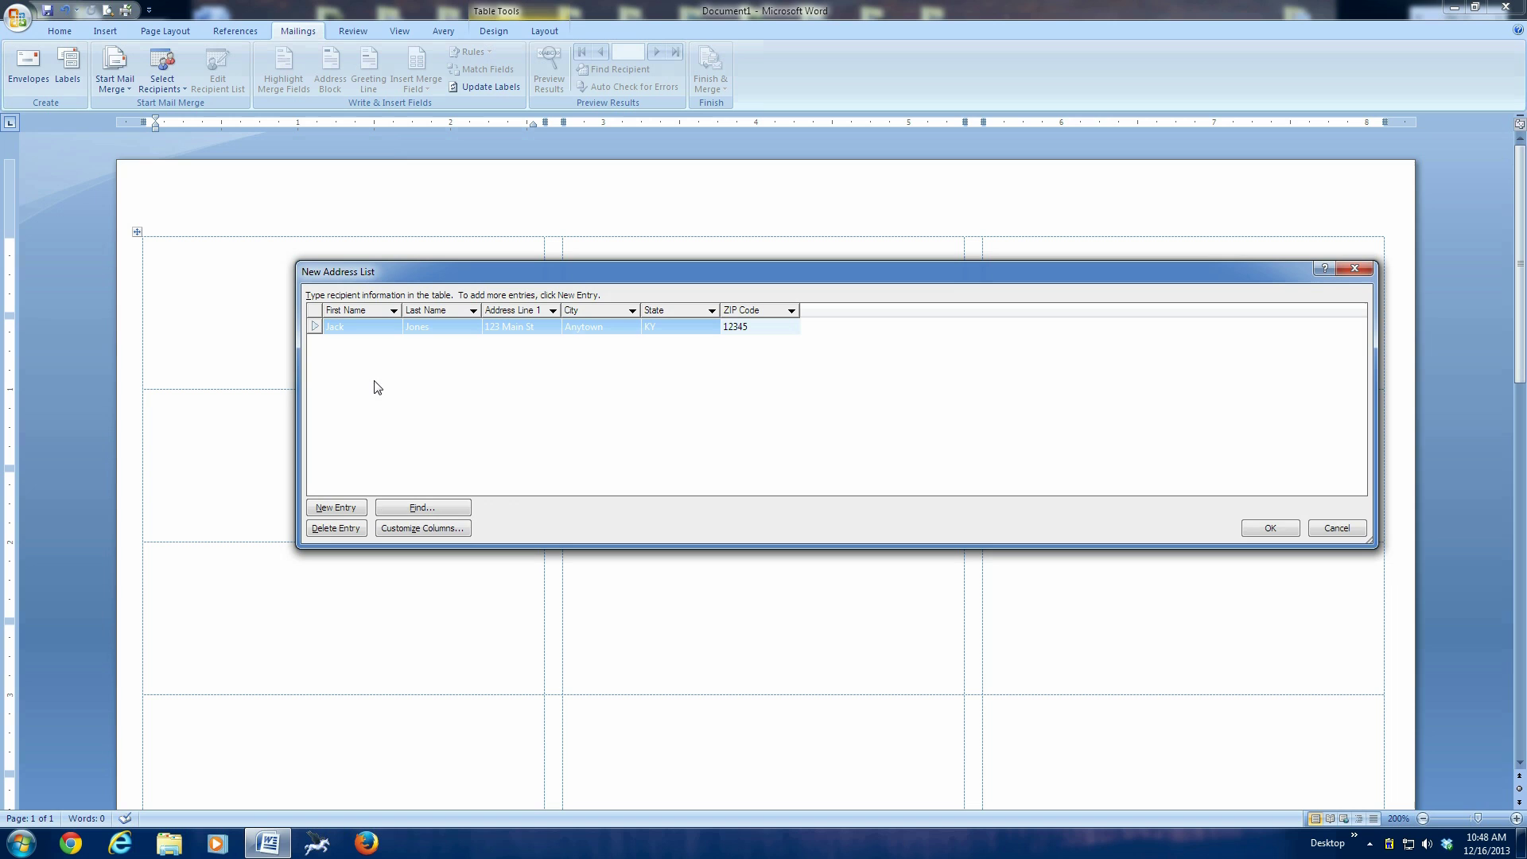
pyautogui.click(334, 508)
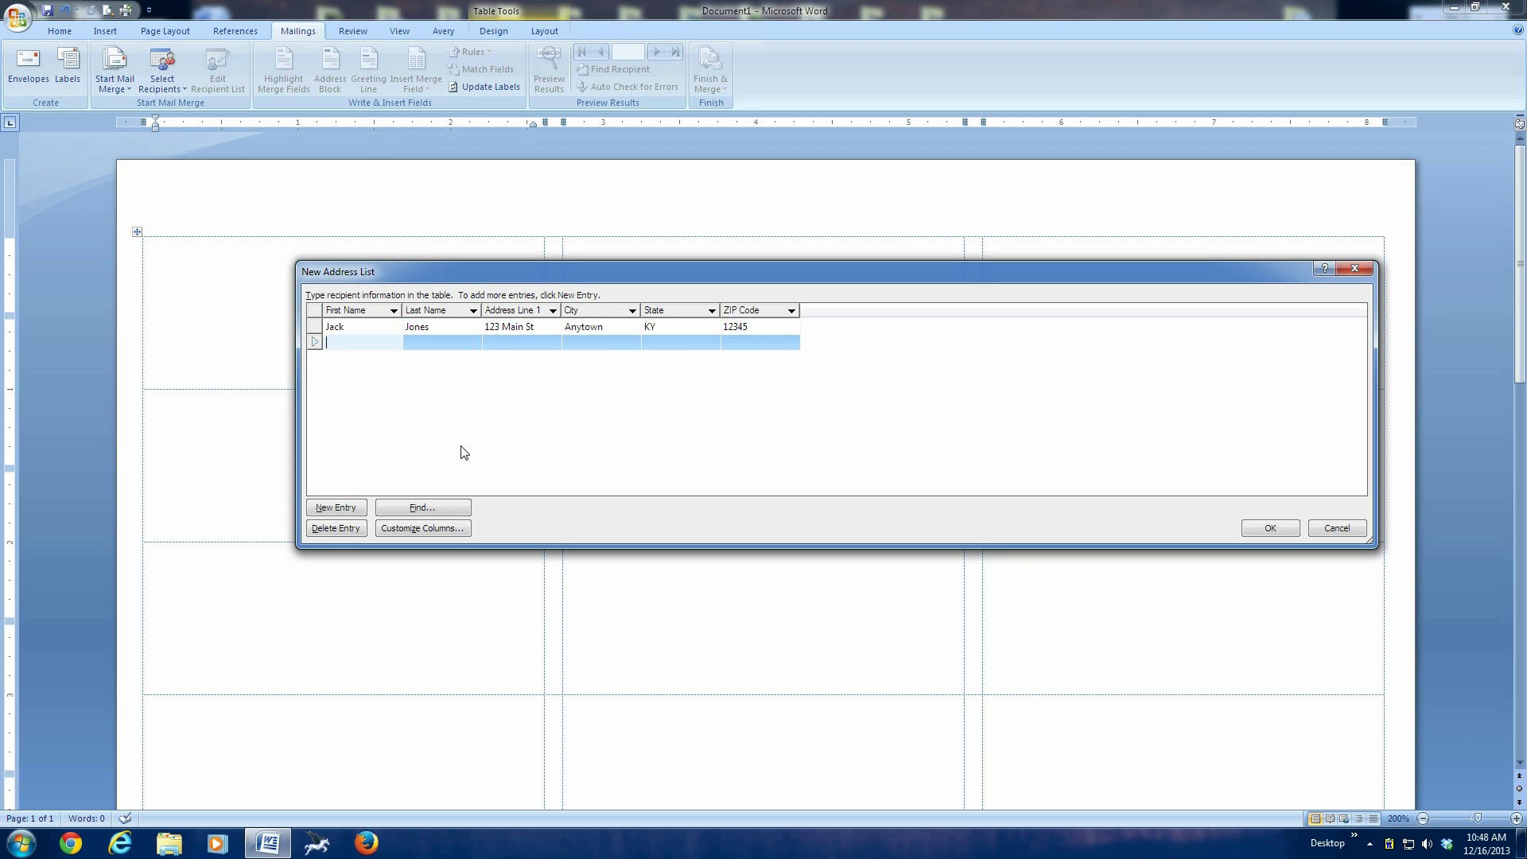
# Save the recipient list as 'Fake deom list' and attach it to the label sheet.
pyautogui.click(1256, 530)
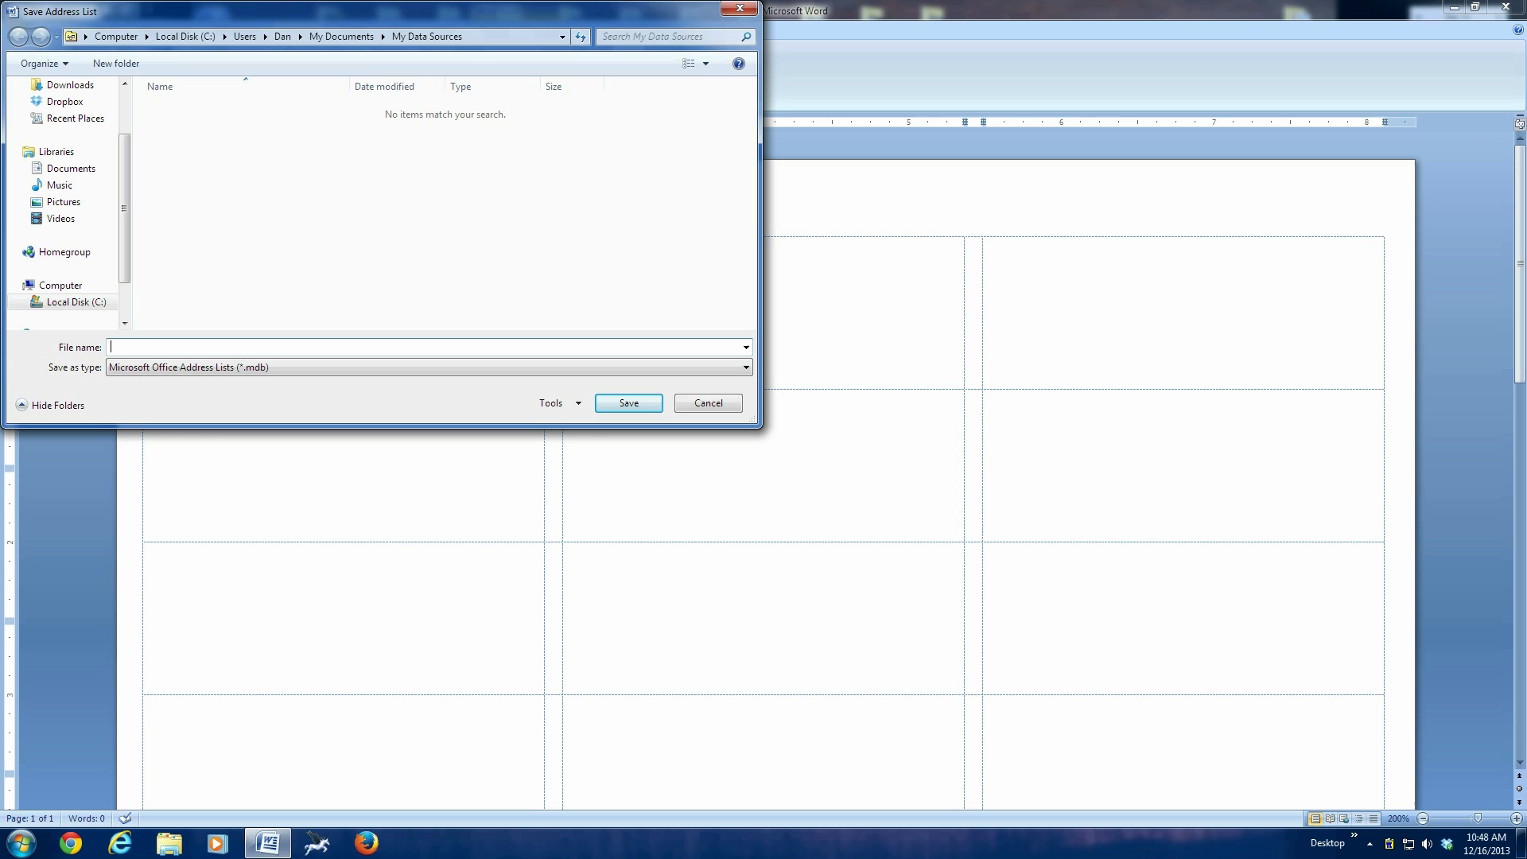
pyautogui.write('Fake deom list')
pyautogui.click(628, 403)
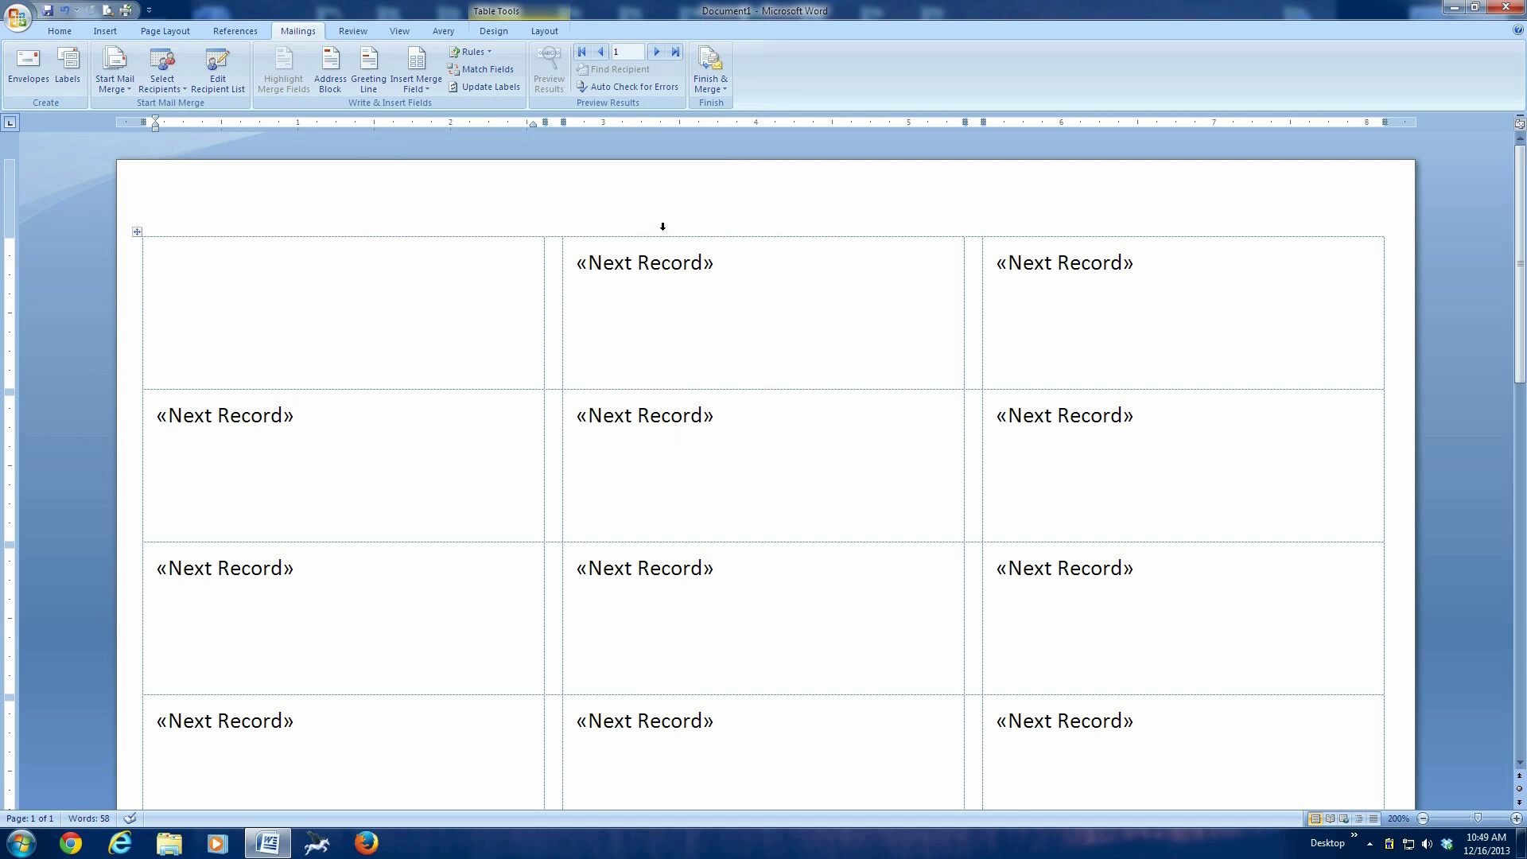
# Close Word, discarding the unsaved changes to Document1.
pyautogui.click(1505, 7)
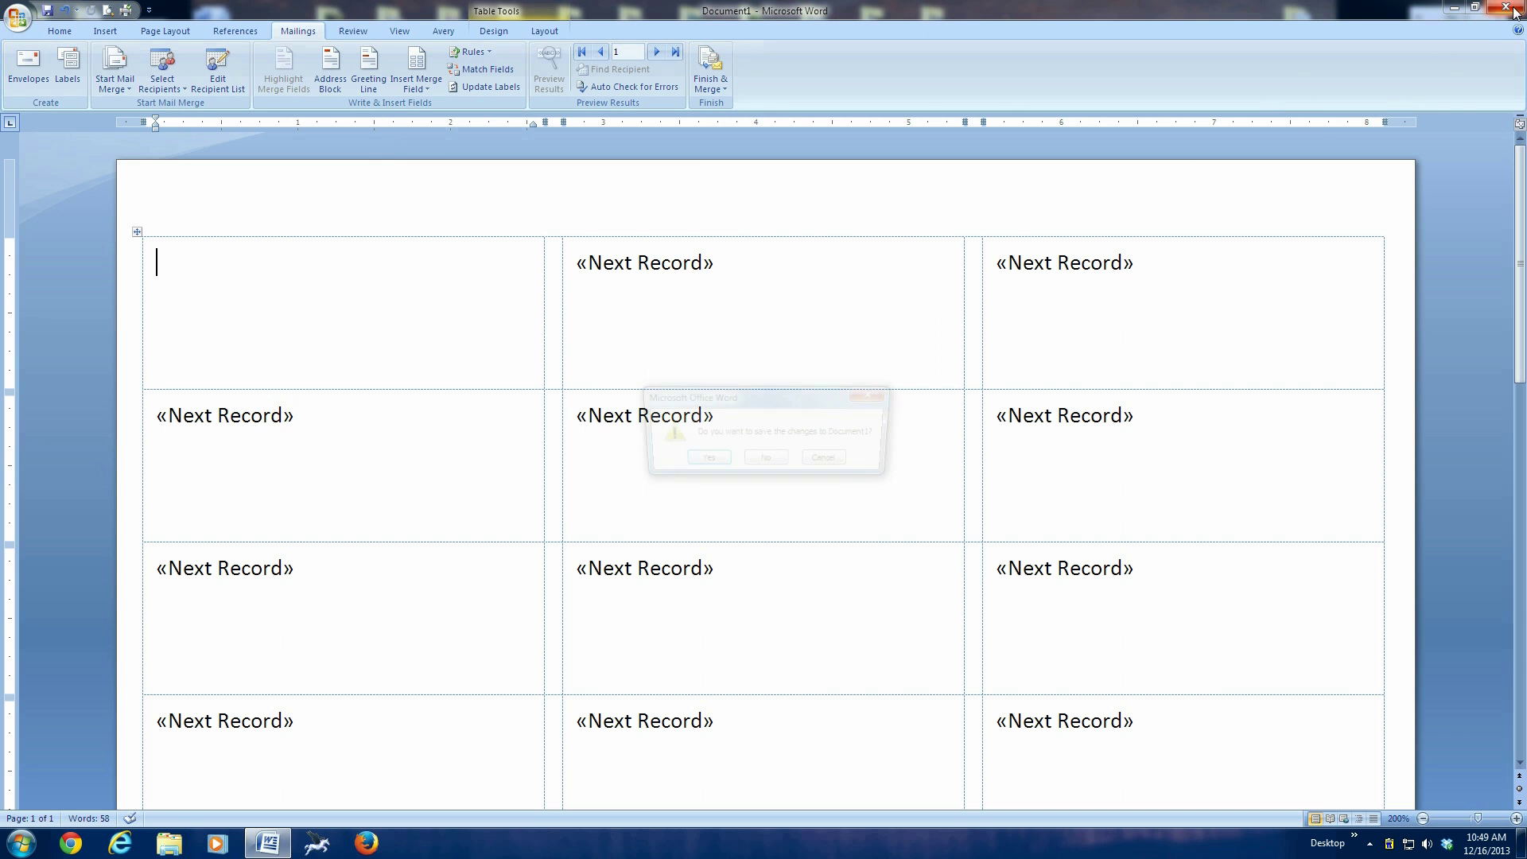
pyautogui.click(765, 461)
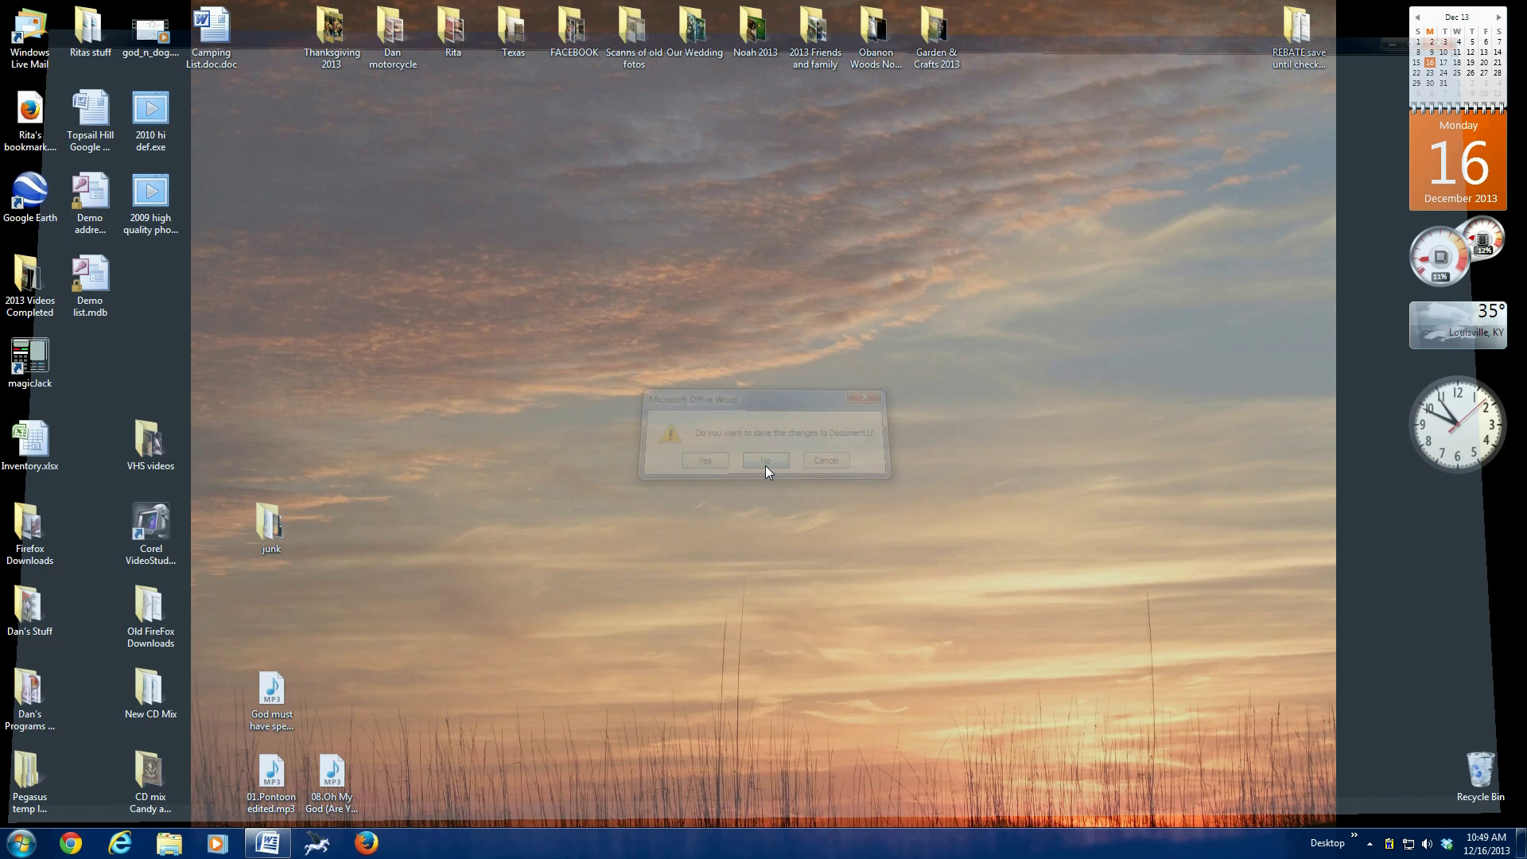